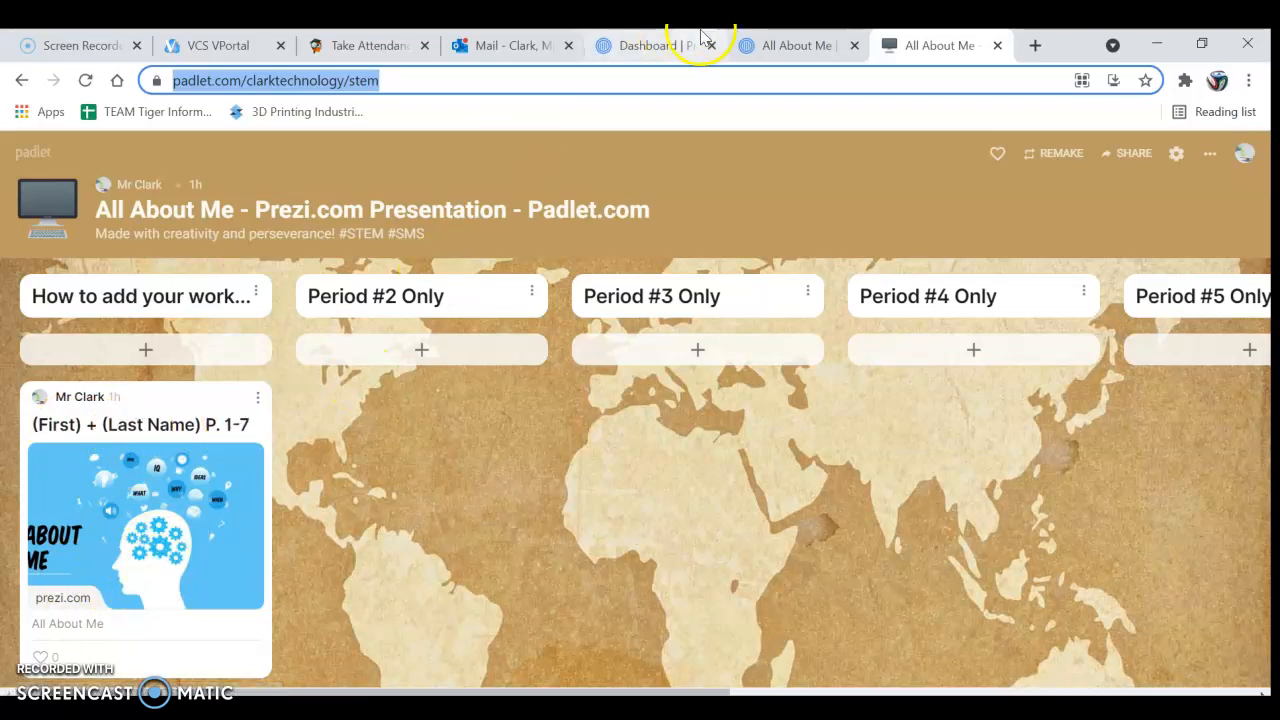
Switch to the All About Me presentation in the Prezi editor and close its Arrow & Line library.
left_click(655, 45)
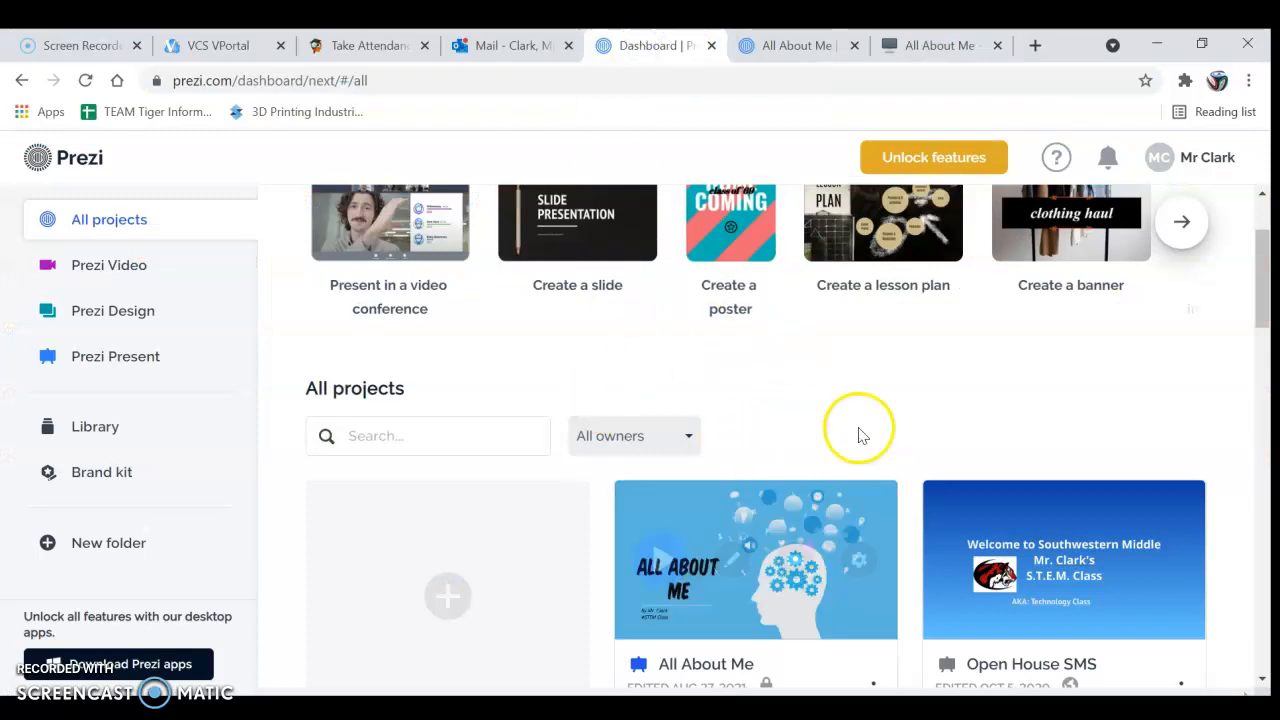
mouse_move(715, 622)
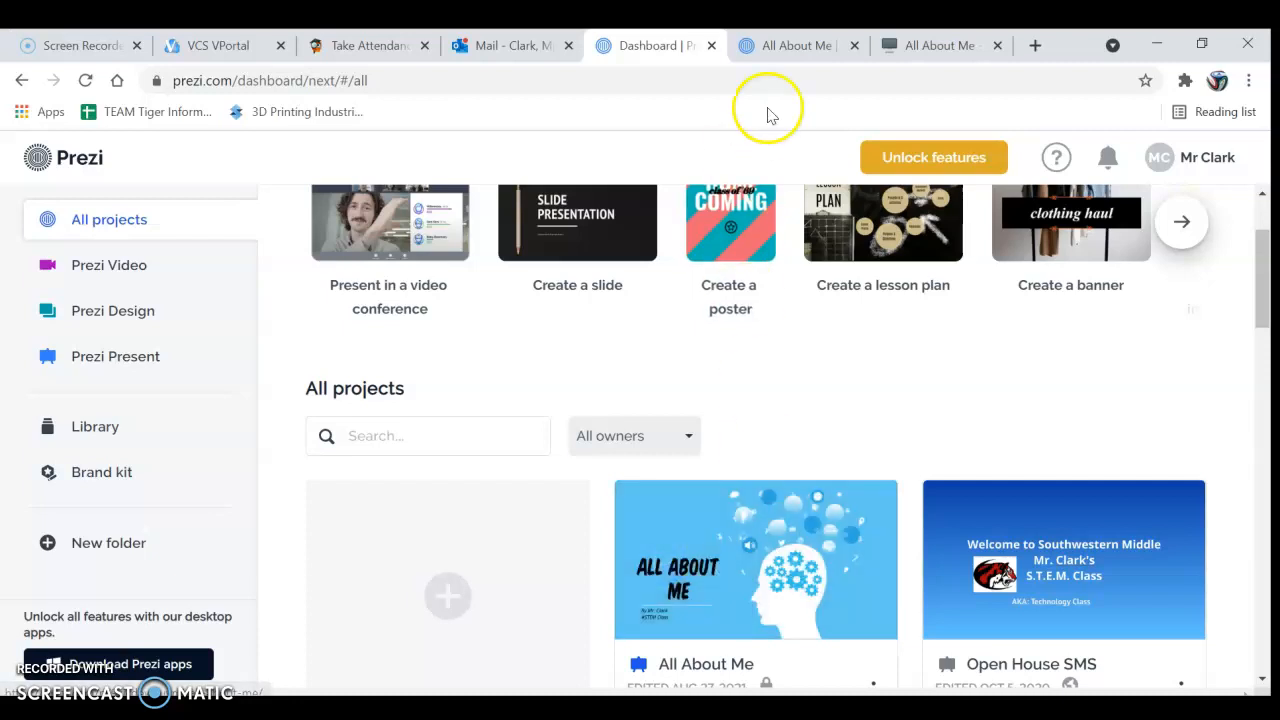
left_click(786, 46)
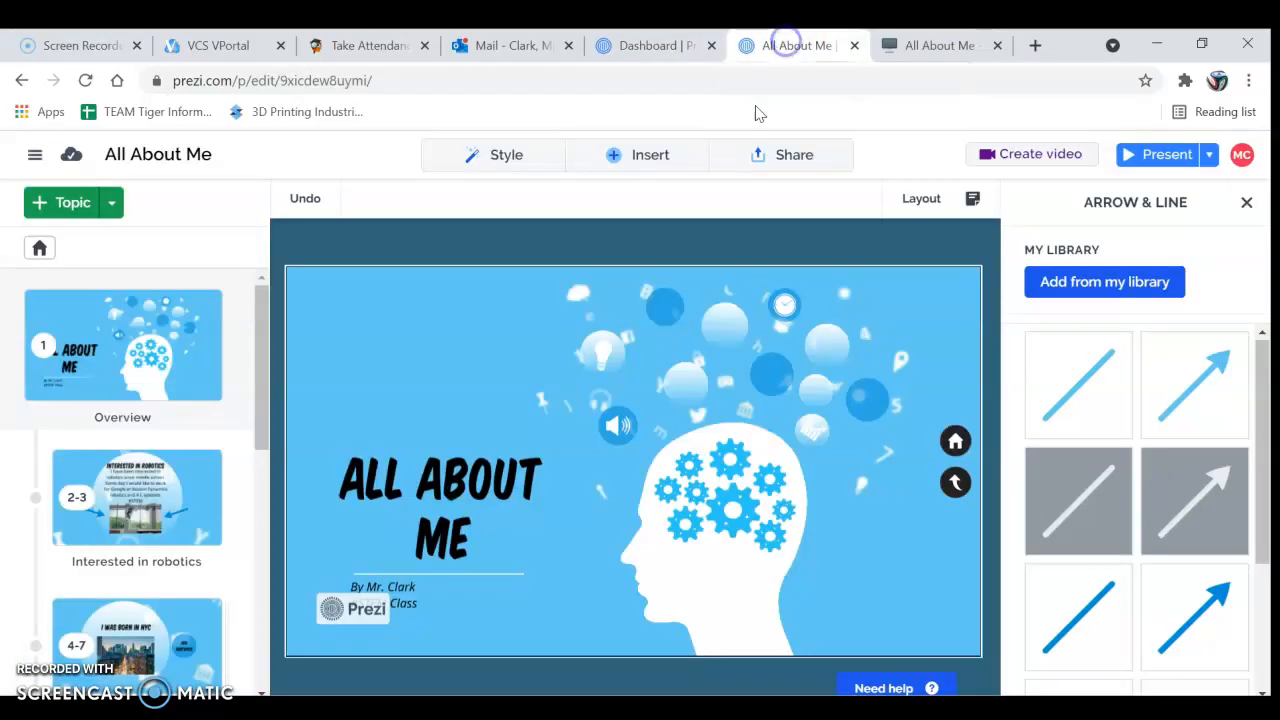
left_click(1246, 204)
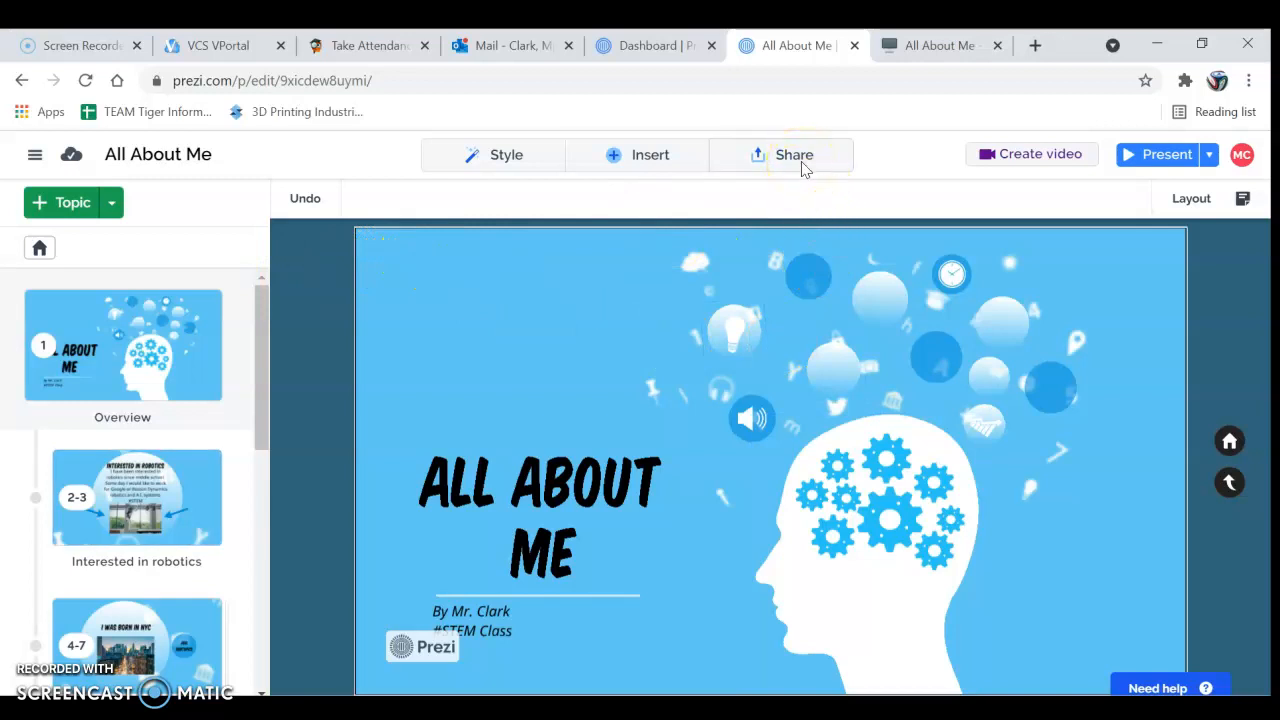
Open the link setup of the presentation's existing view link and check the name recorded for it.
left_click(800, 160)
left_click(688, 230)
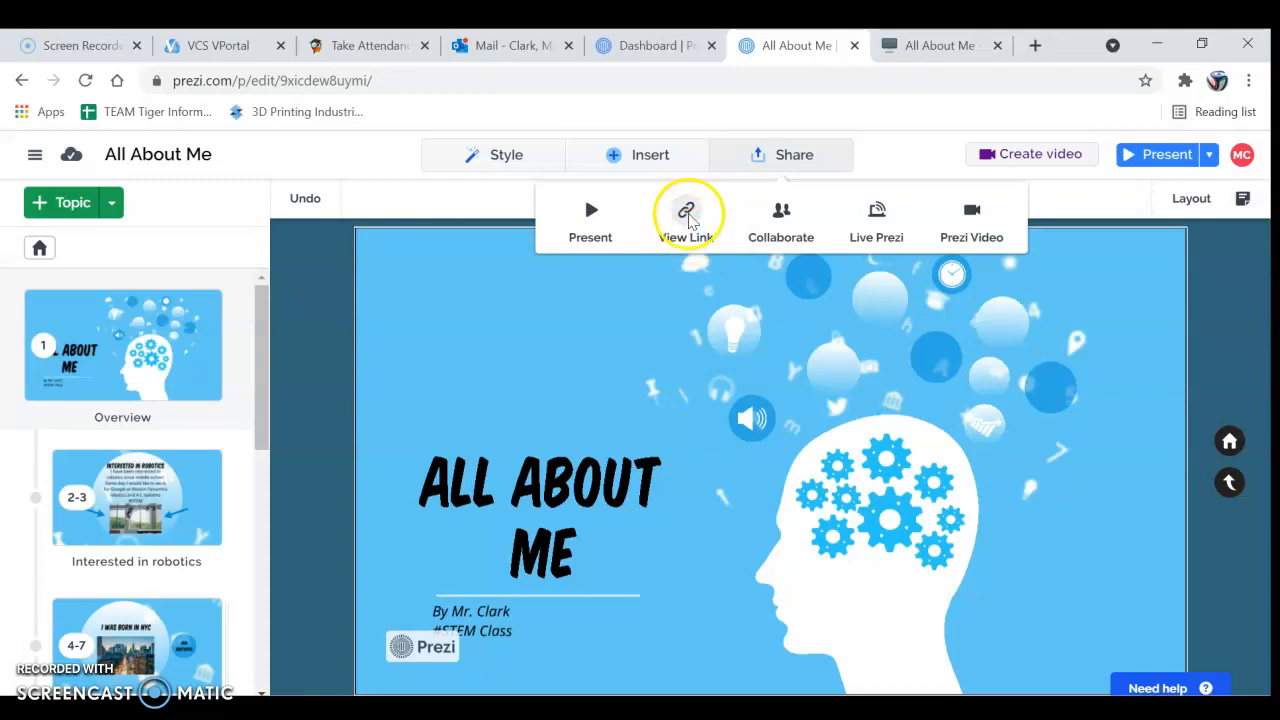
left_click(688, 218)
left_click(580, 355)
left_click_drag(383, 349, 620, 336)
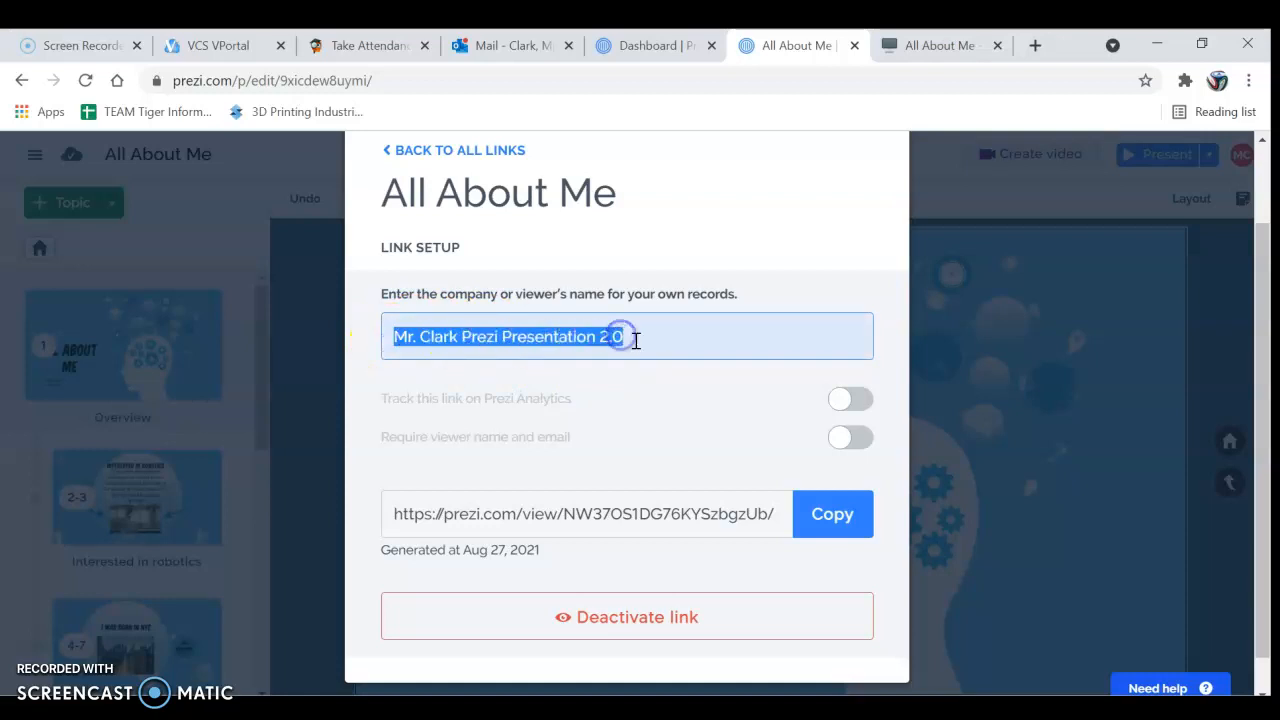
left_click(635, 340)
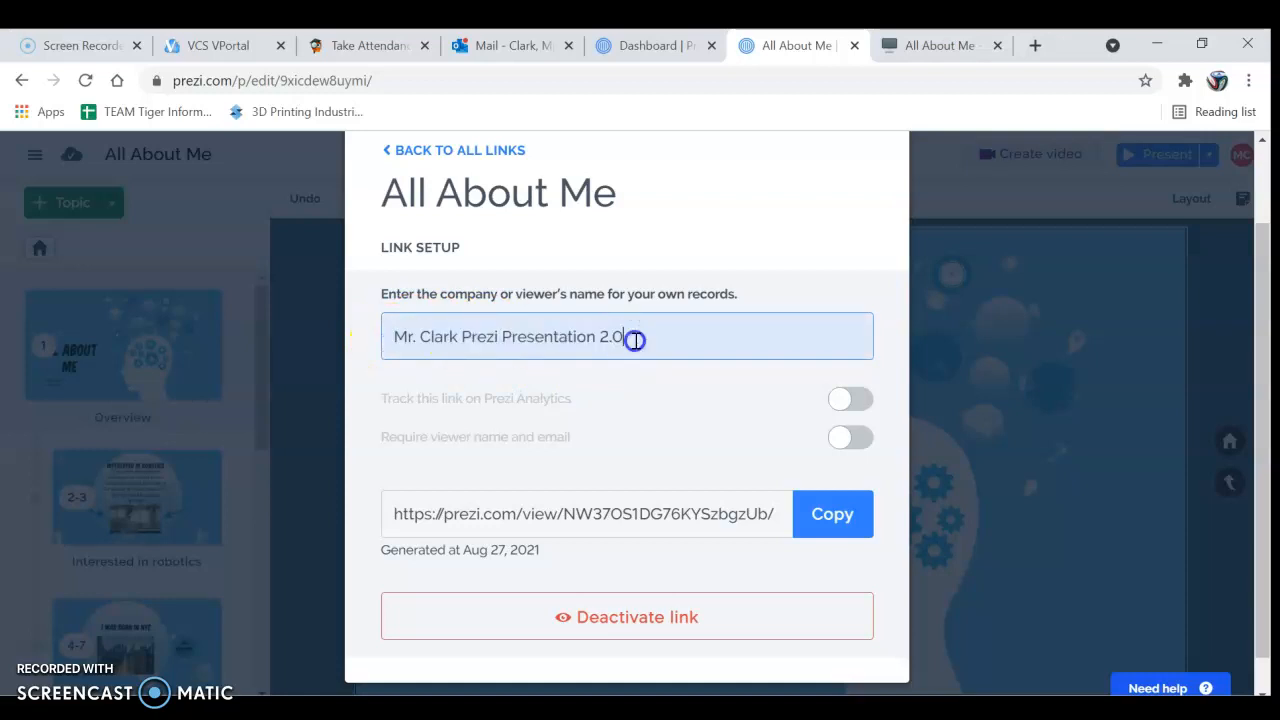
Copy the prezi.com view link of the All About Me presentation.
left_click(835, 515)
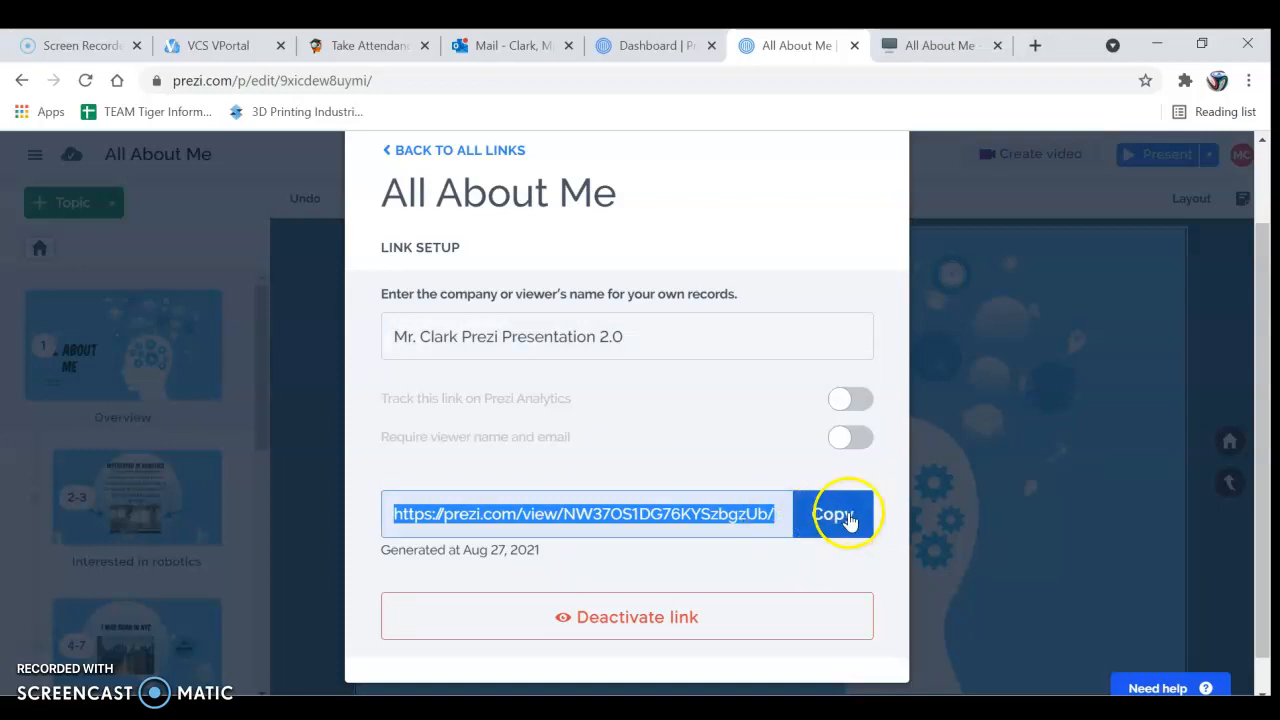
right_click(689, 515)
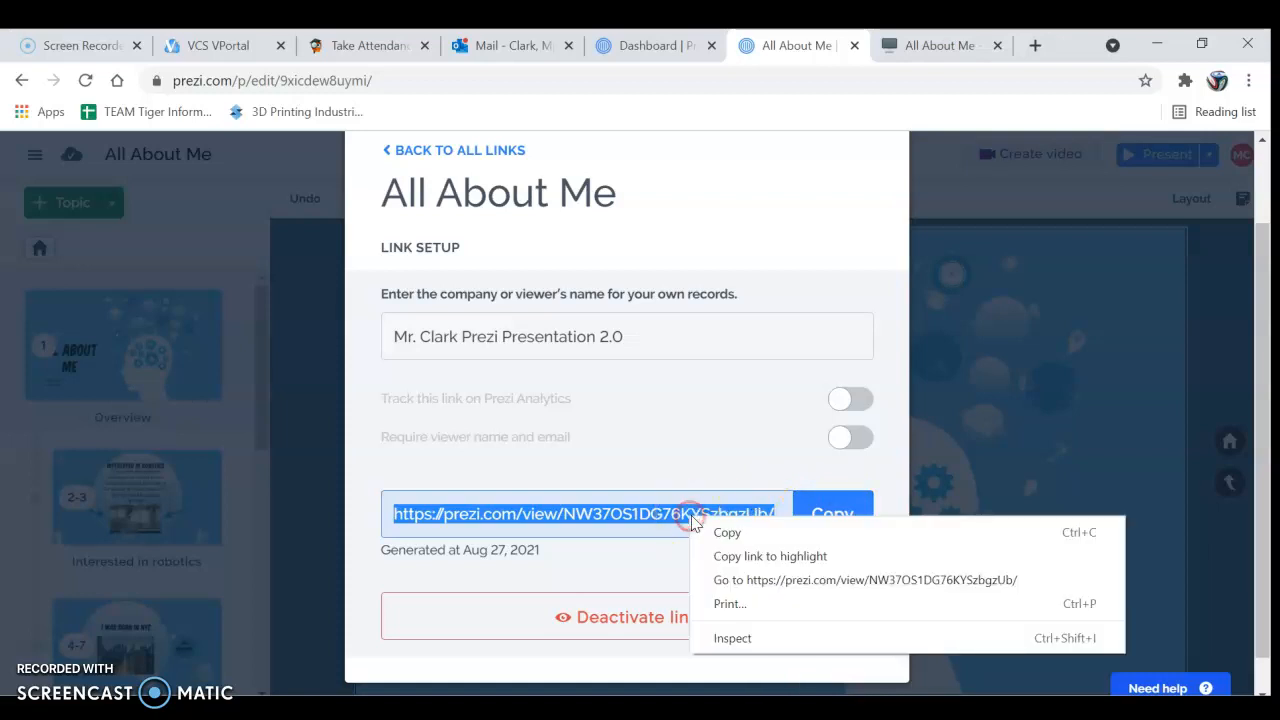
left_click(750, 535)
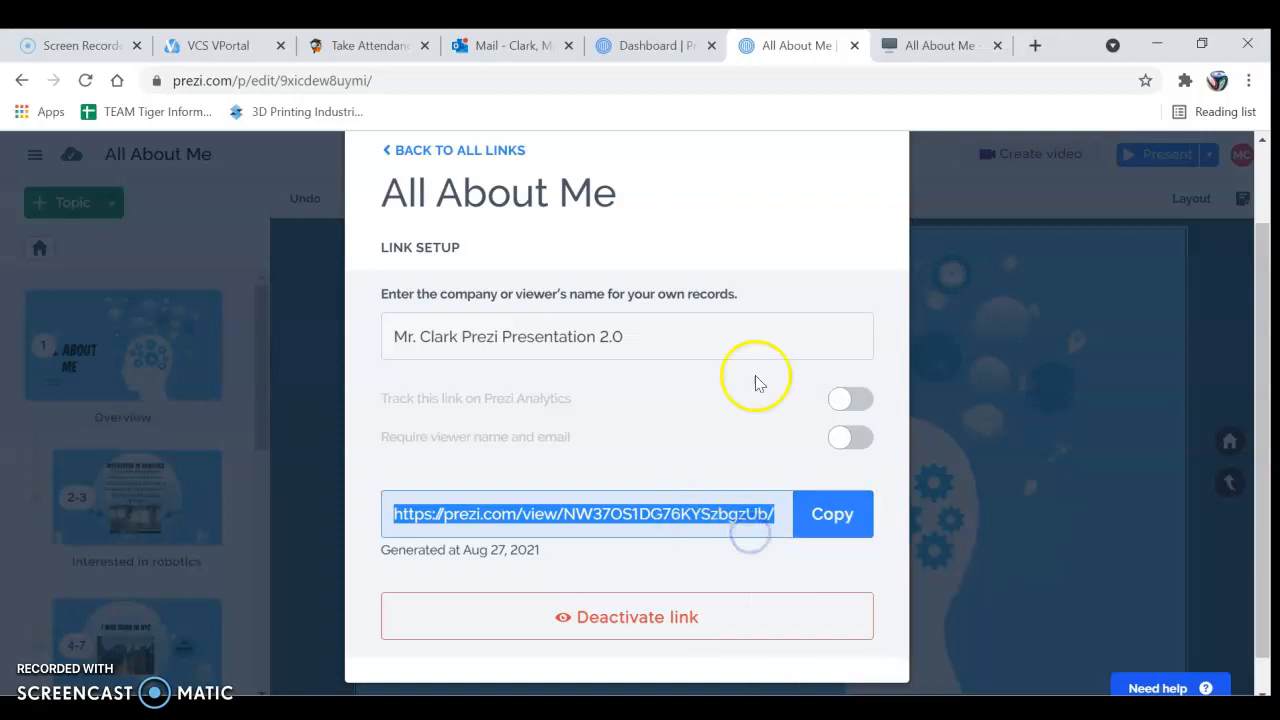
Switch to the Padlet board and start a post under Period #2 Only, with the presenter's name followed by "P. 2" as subject.
left_click(915, 40)
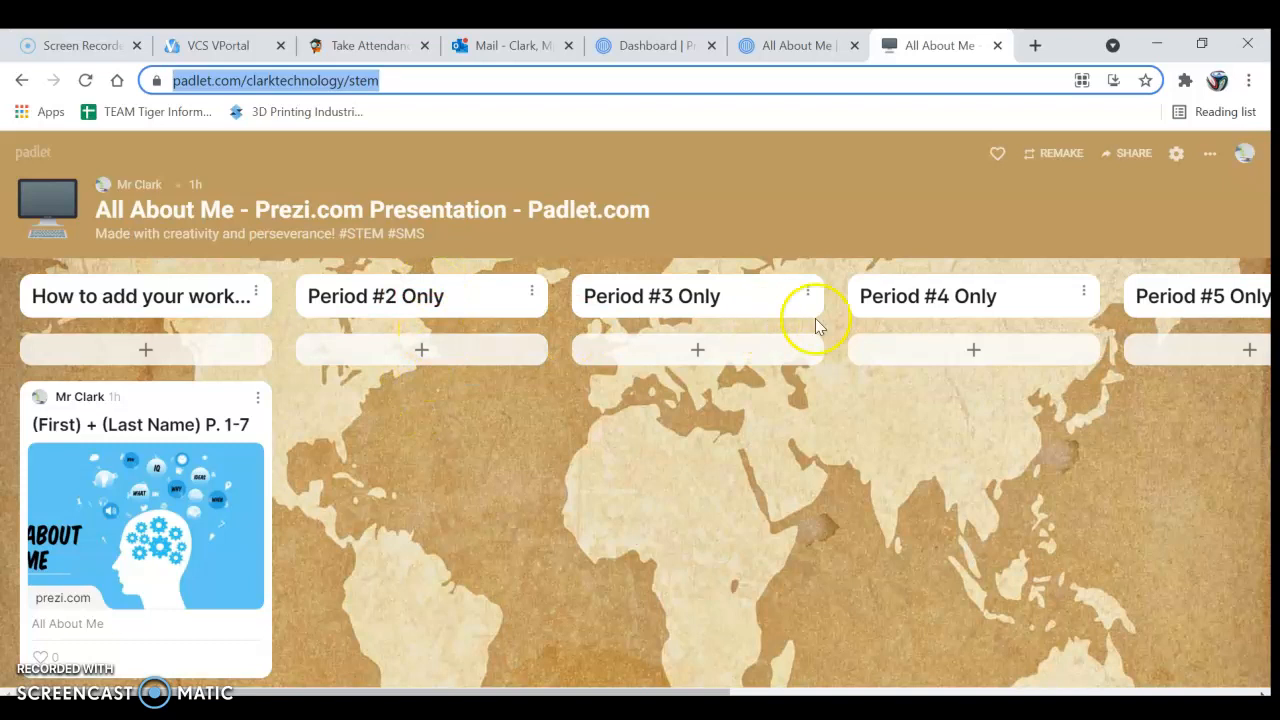
left_click(421, 349)
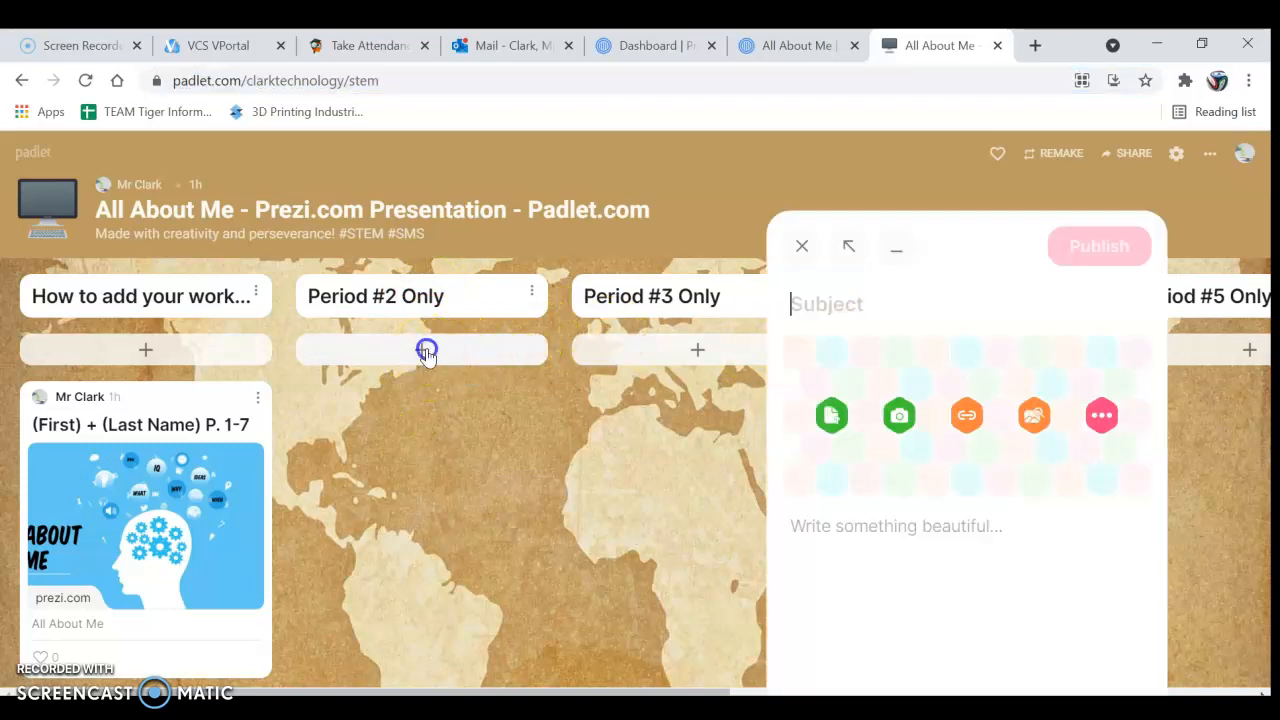
left_click(850, 308)
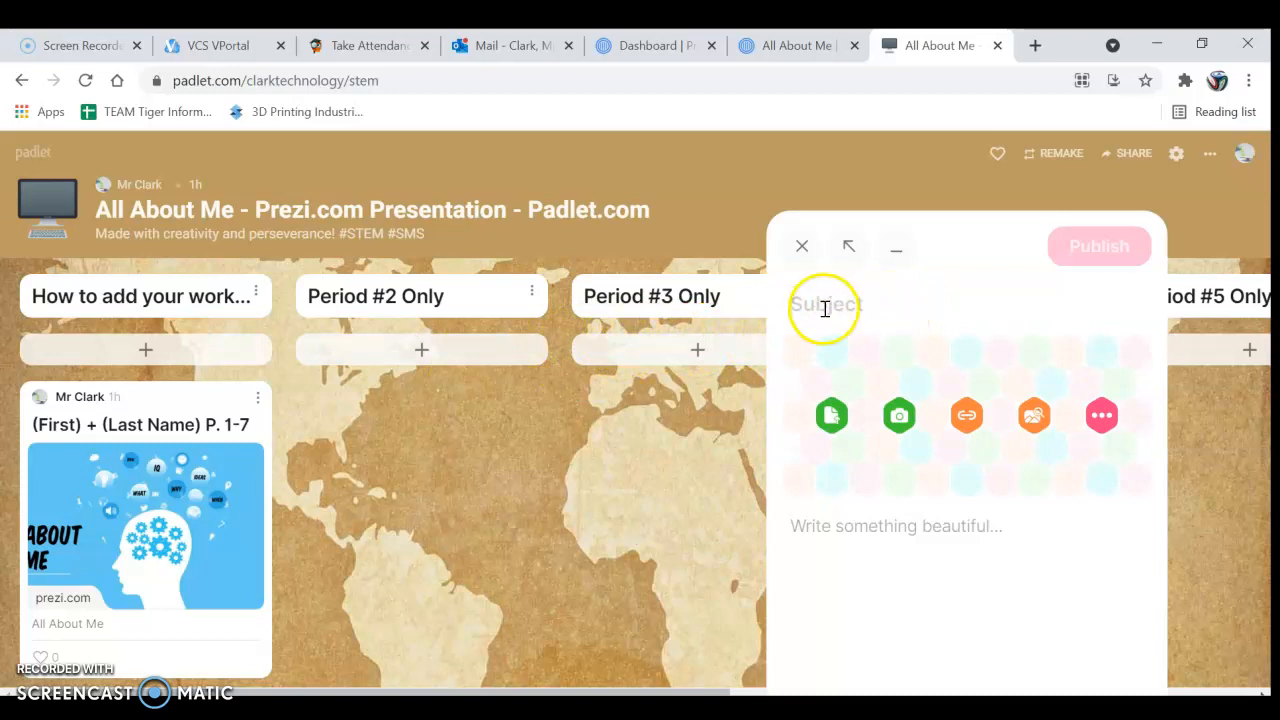
type("M")
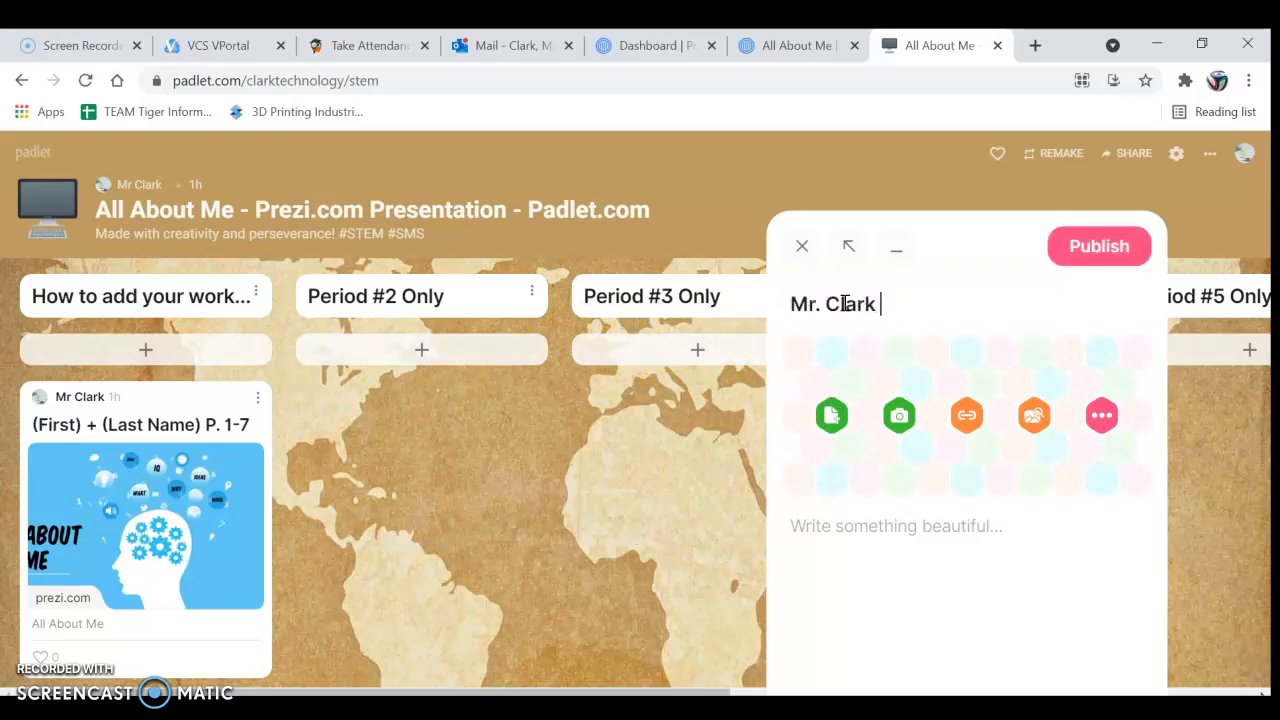
type("r. Clark P. 2")
Attach the copied prezi.com view link to the new Period #2 post.
left_click(968, 420)
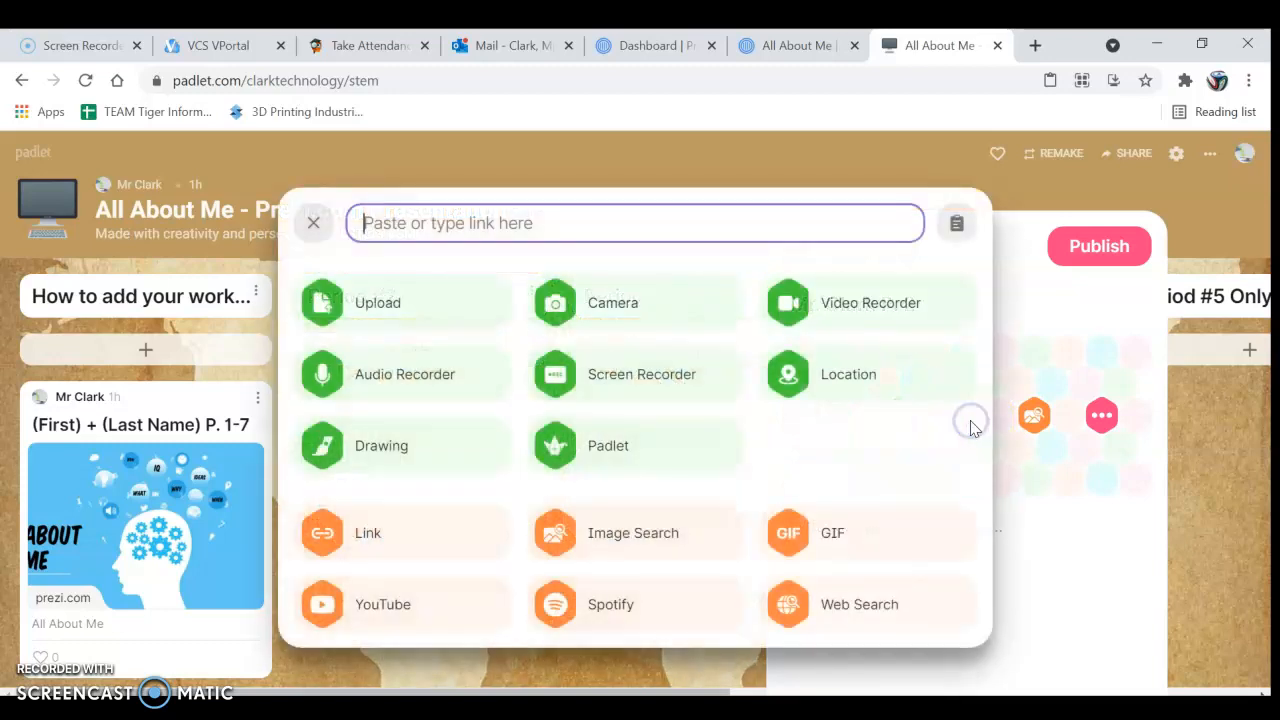
right_click(497, 219)
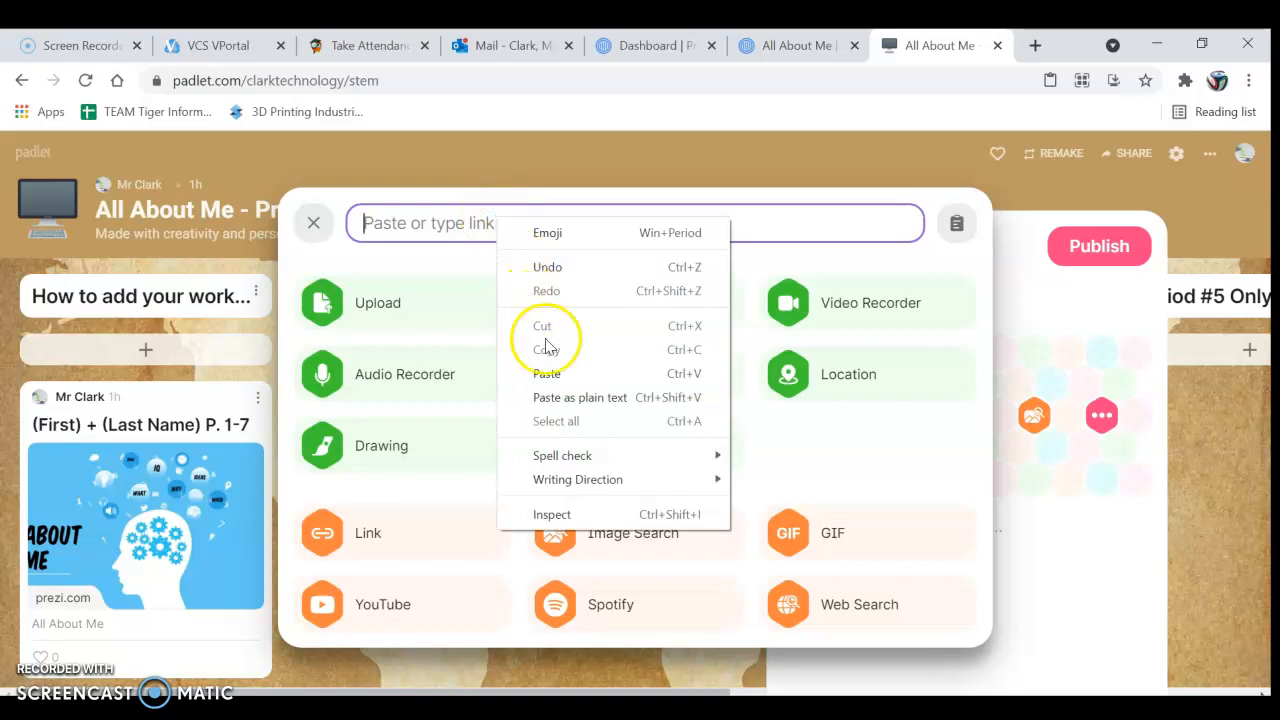
left_click(689, 381)
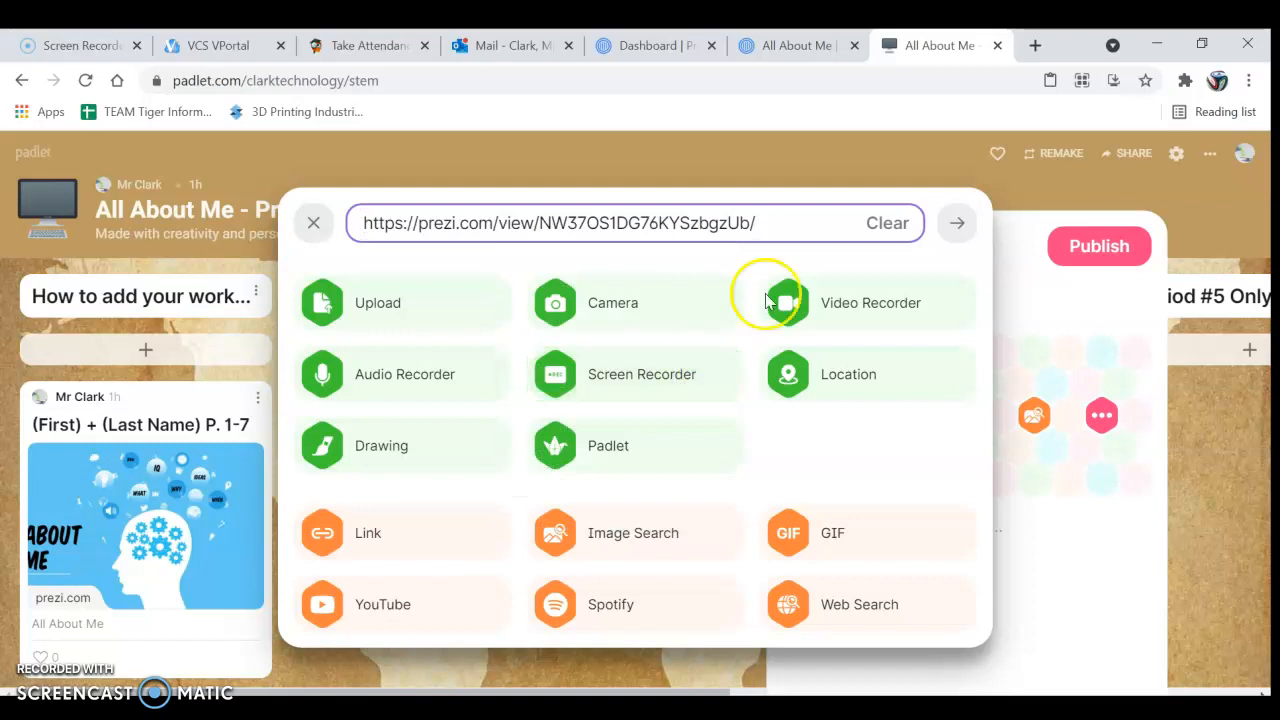
left_click(958, 228)
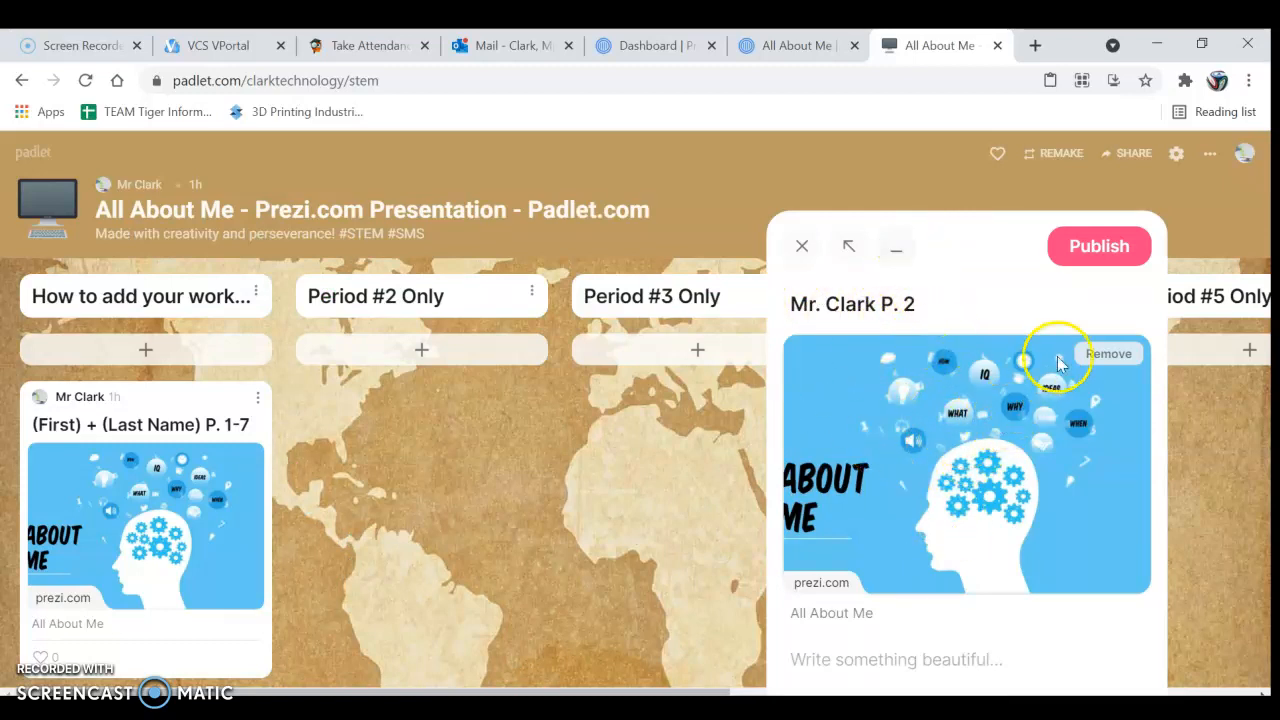
Minimize and restore the draft post, and publish it in the Period #2 Only column.
left_click(896, 250)
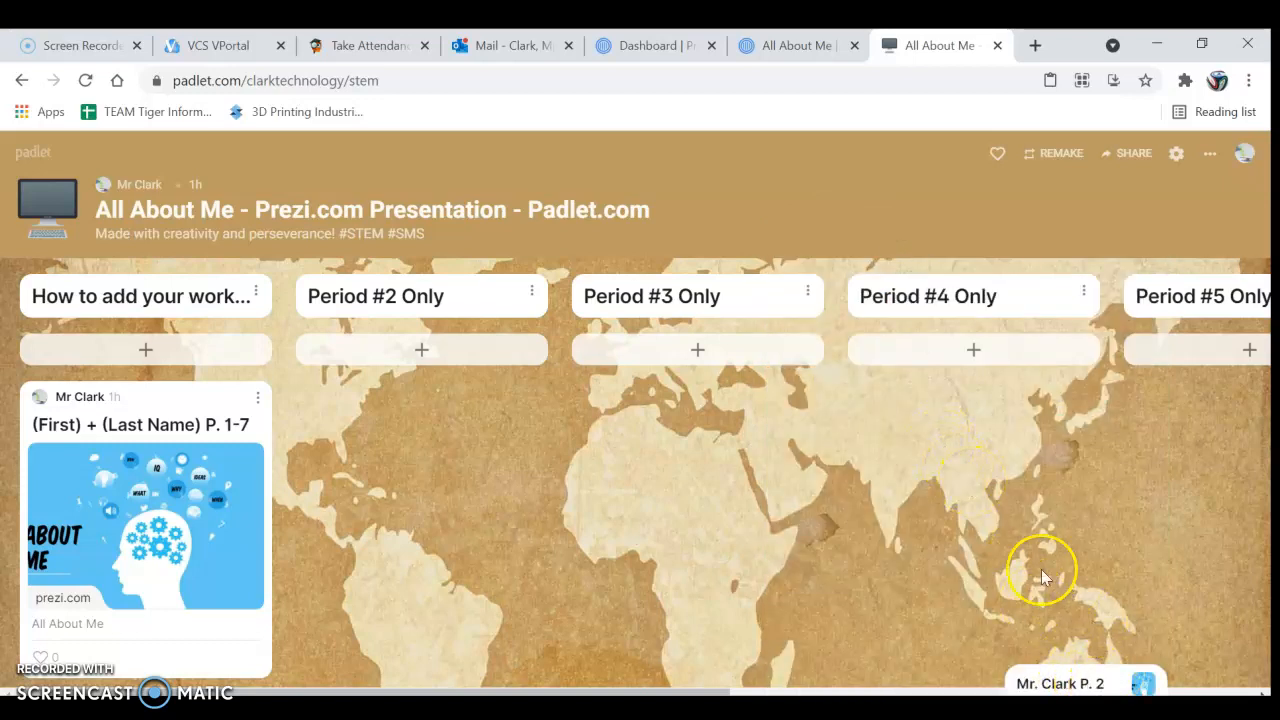
left_click(1078, 686)
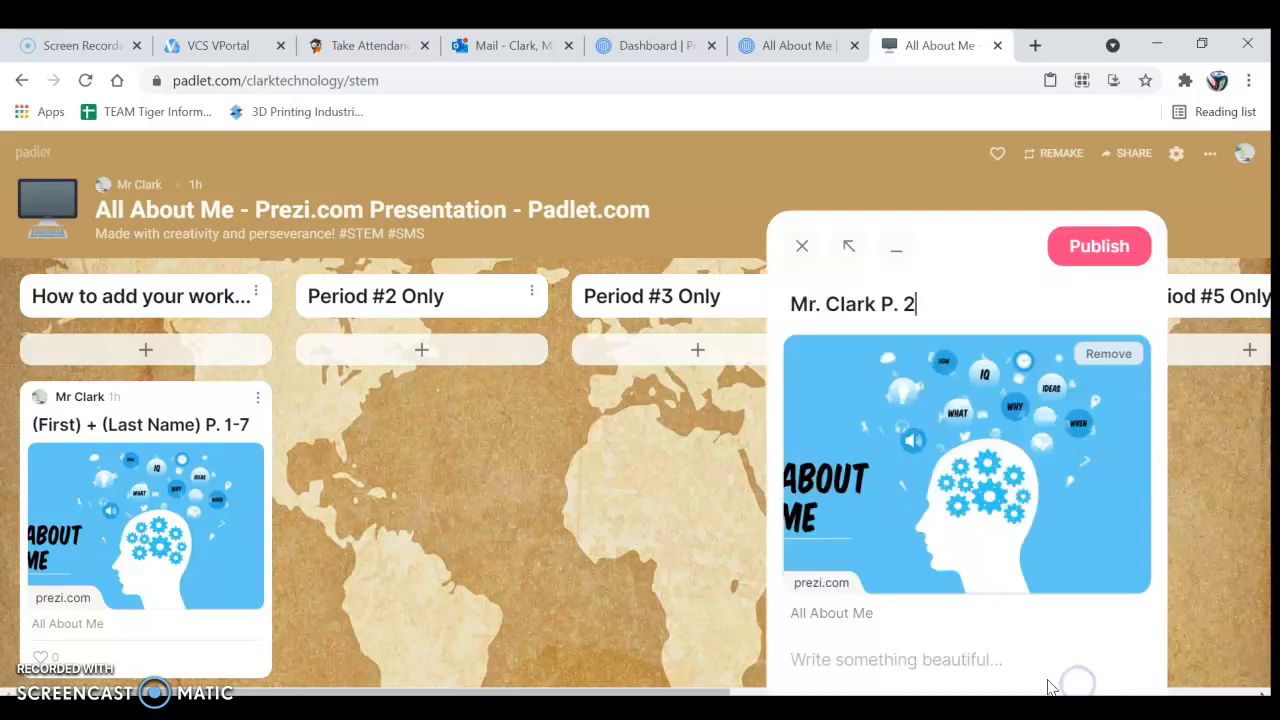
left_click(1116, 248)
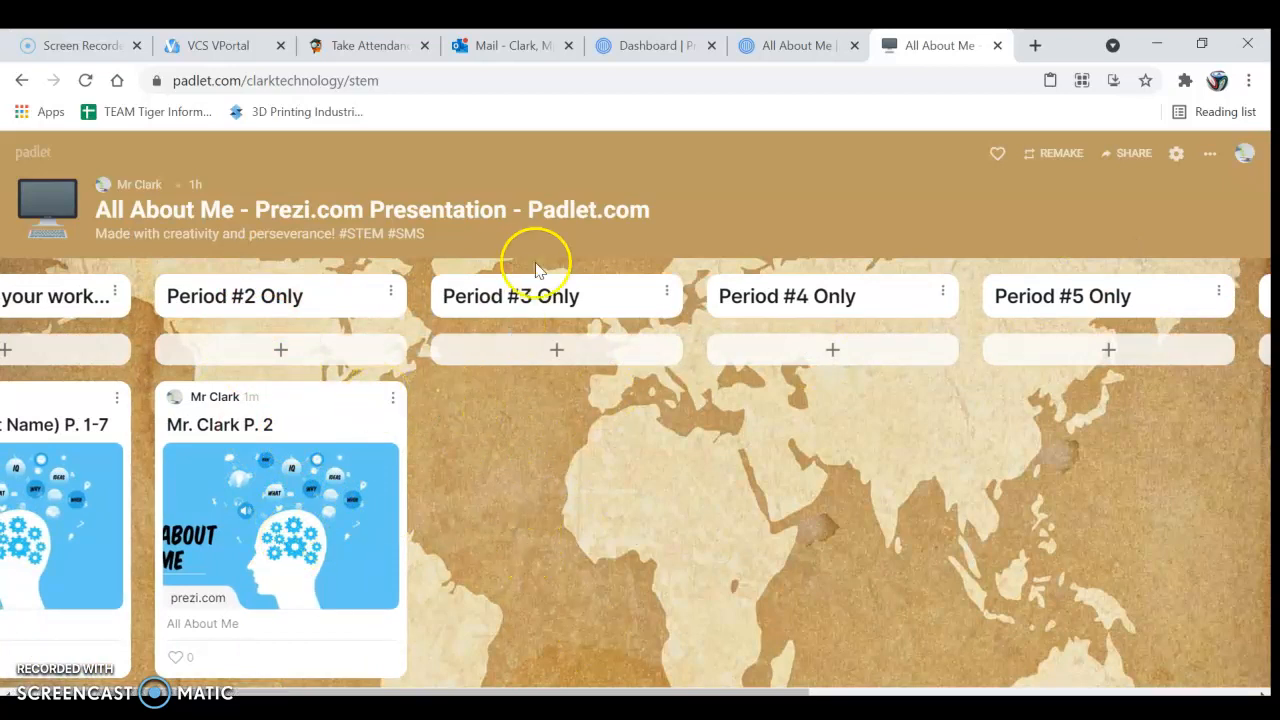
Return to the All About Me presentation in Prezi and close the link setup dialog.
left_click(806, 40)
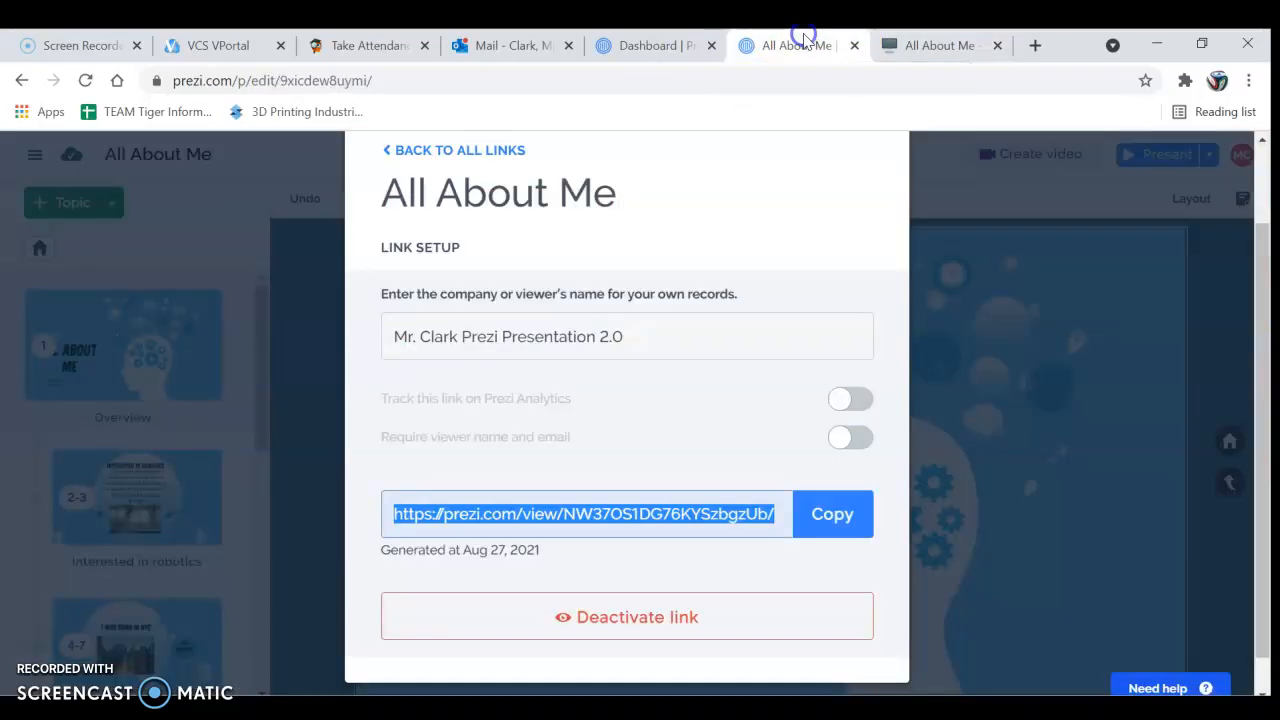
scroll(814, 306, "up", 1)
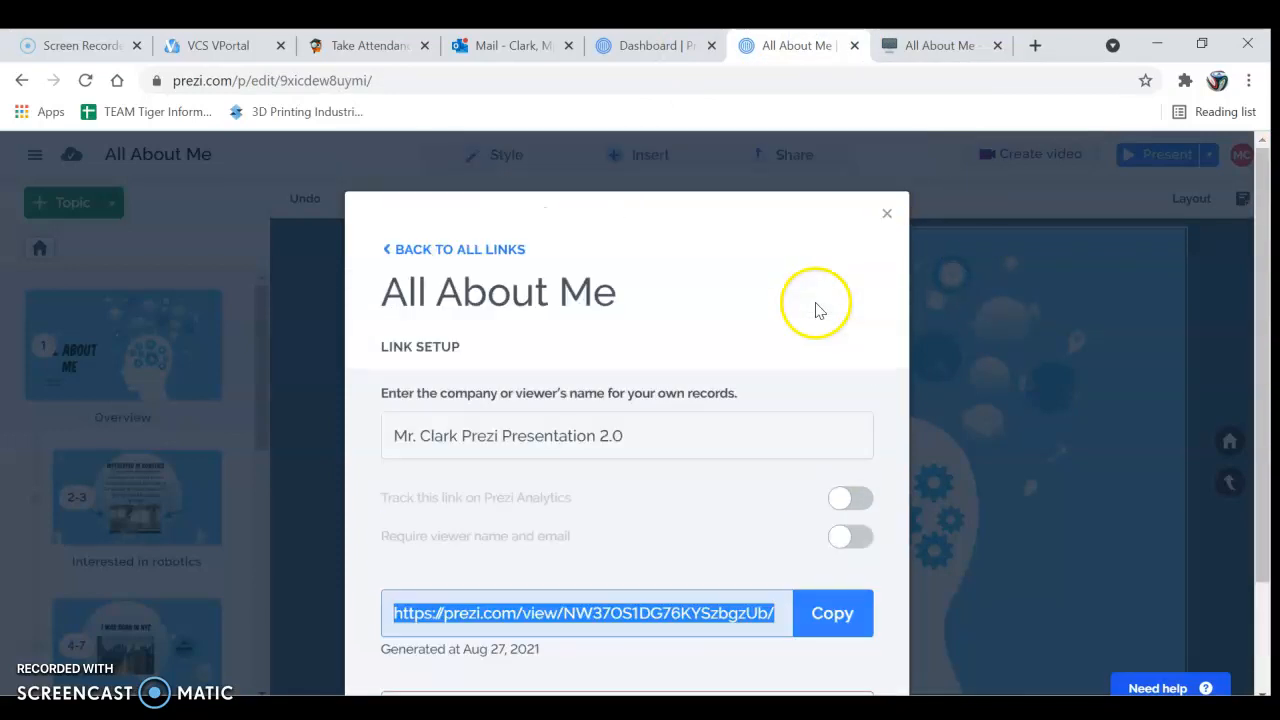
left_click(892, 210)
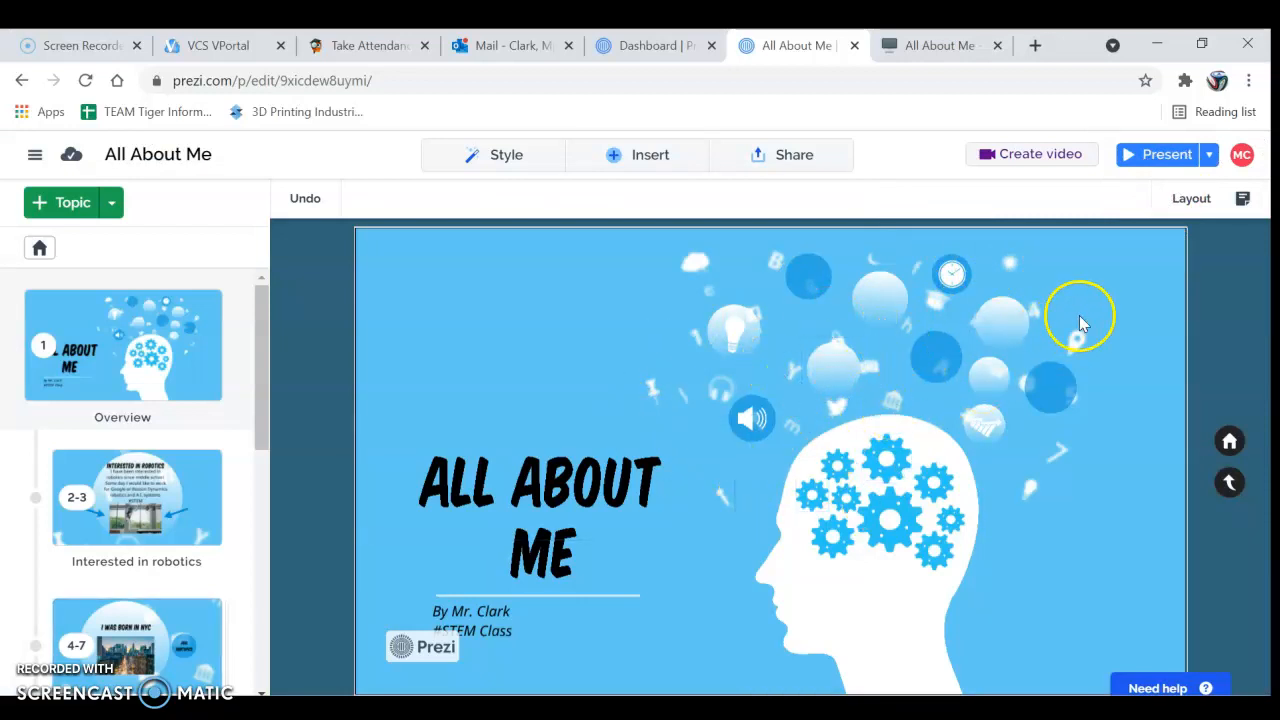
Open Chrome's settings and show the advanced System section.
left_click(1248, 82)
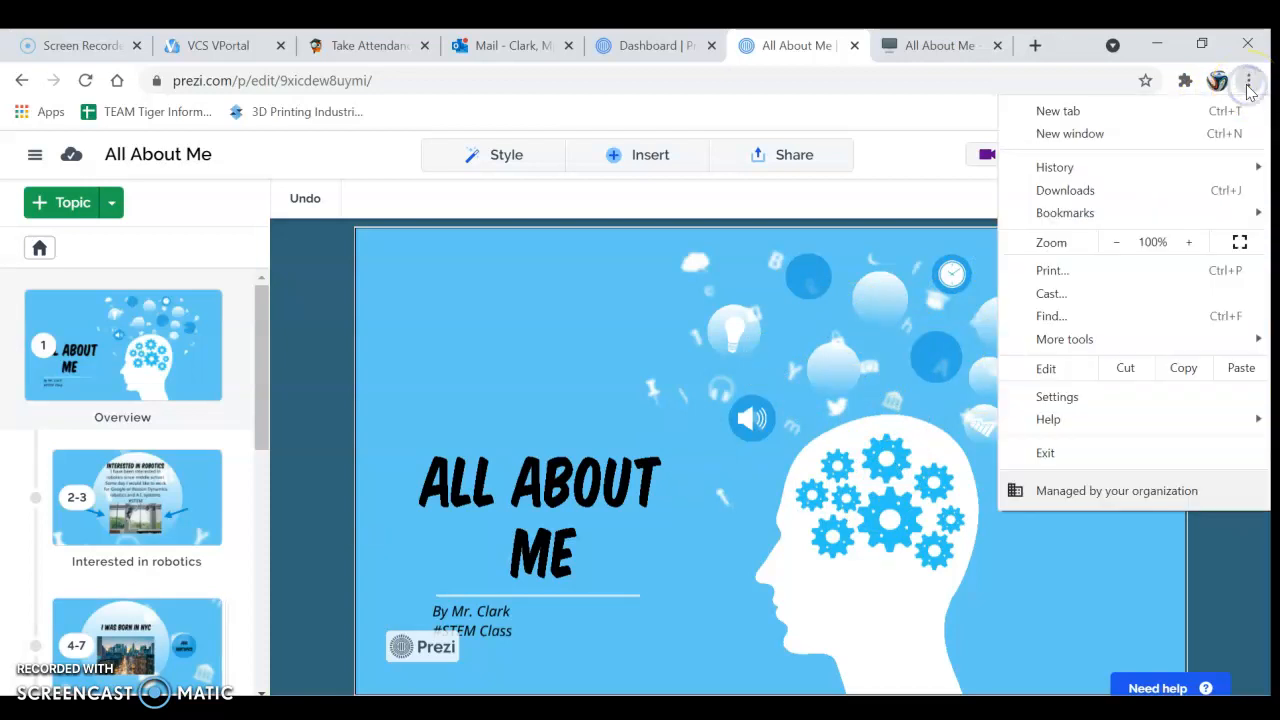
left_click(1123, 402)
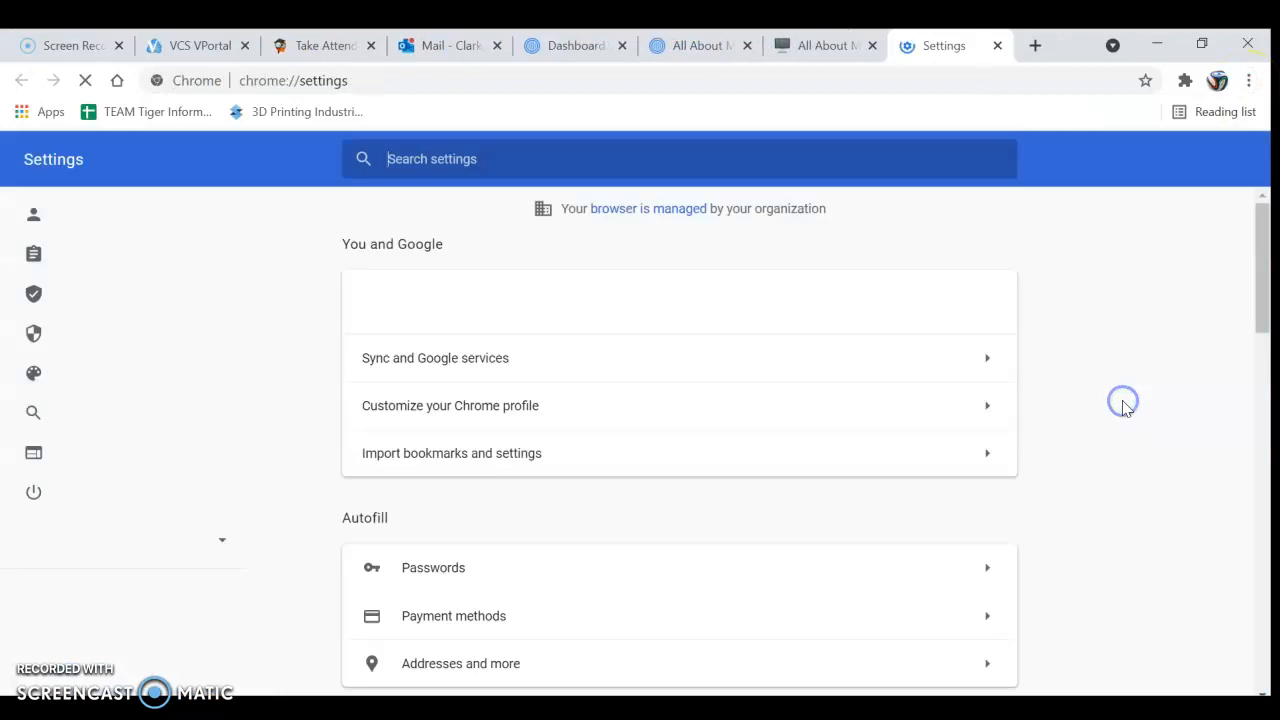
scroll(234, 368, "down", 1)
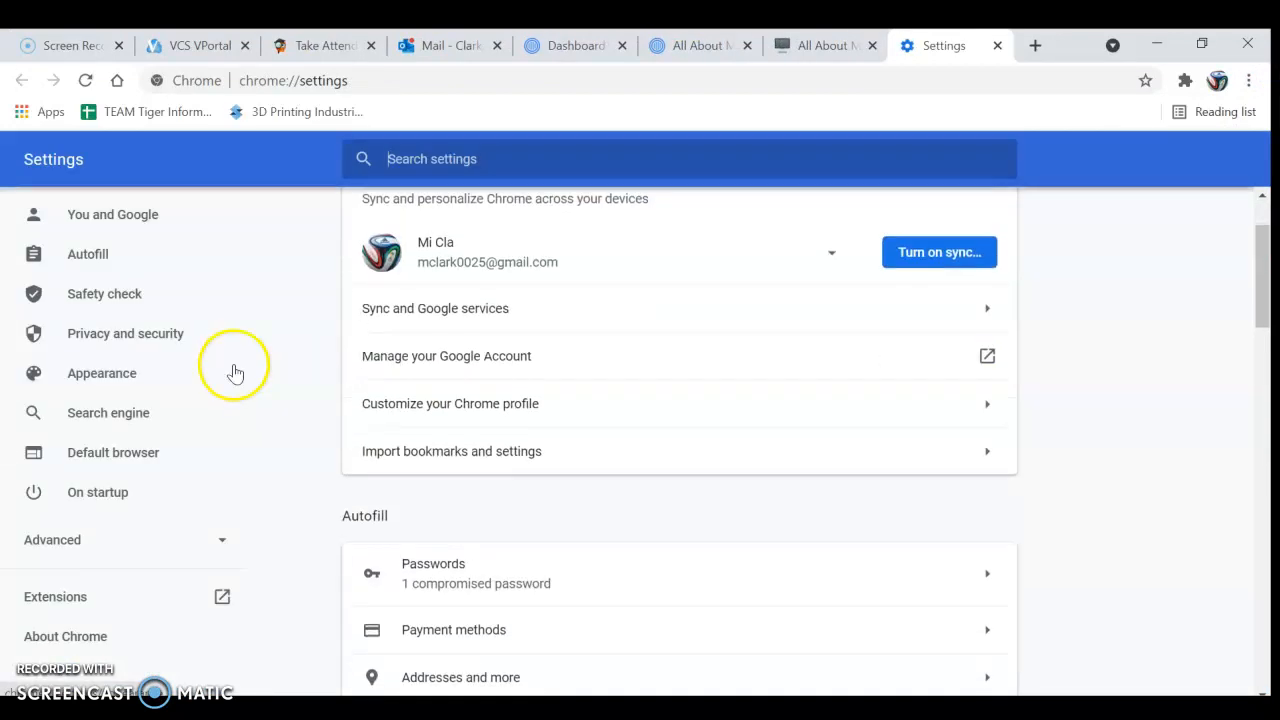
left_click(132, 548)
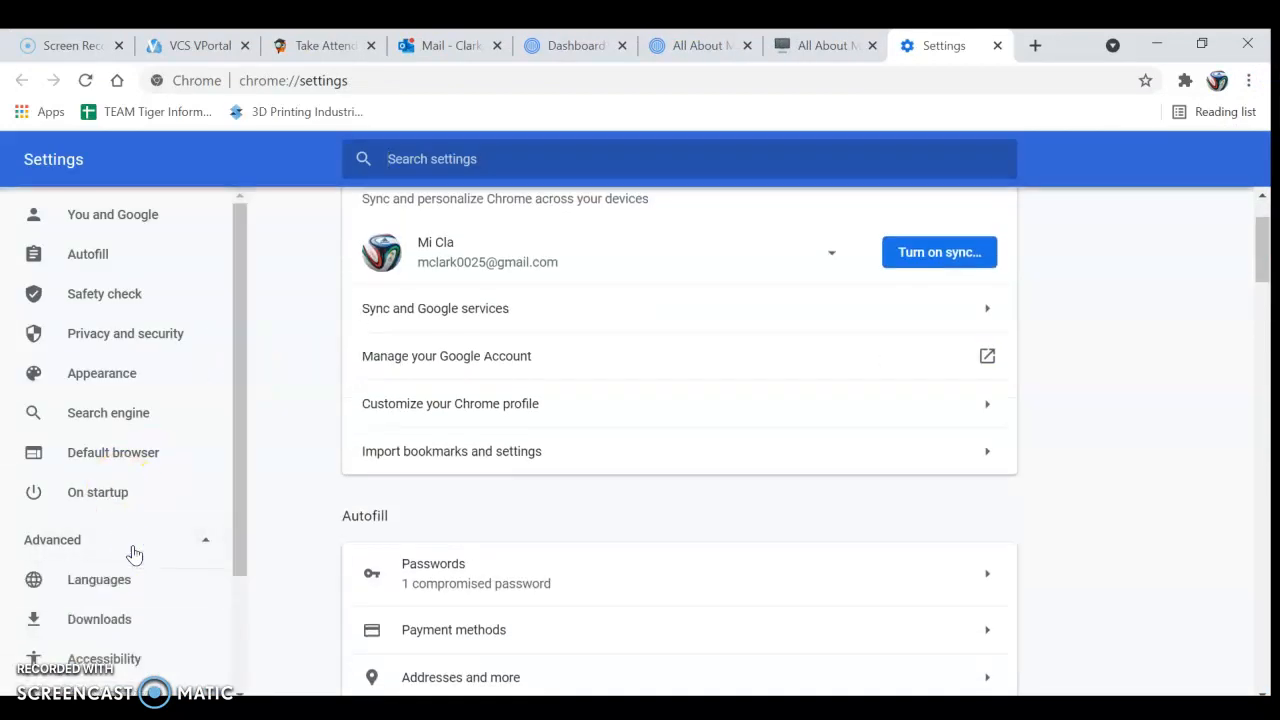
scroll(131, 551, "down", 3)
left_click(103, 555)
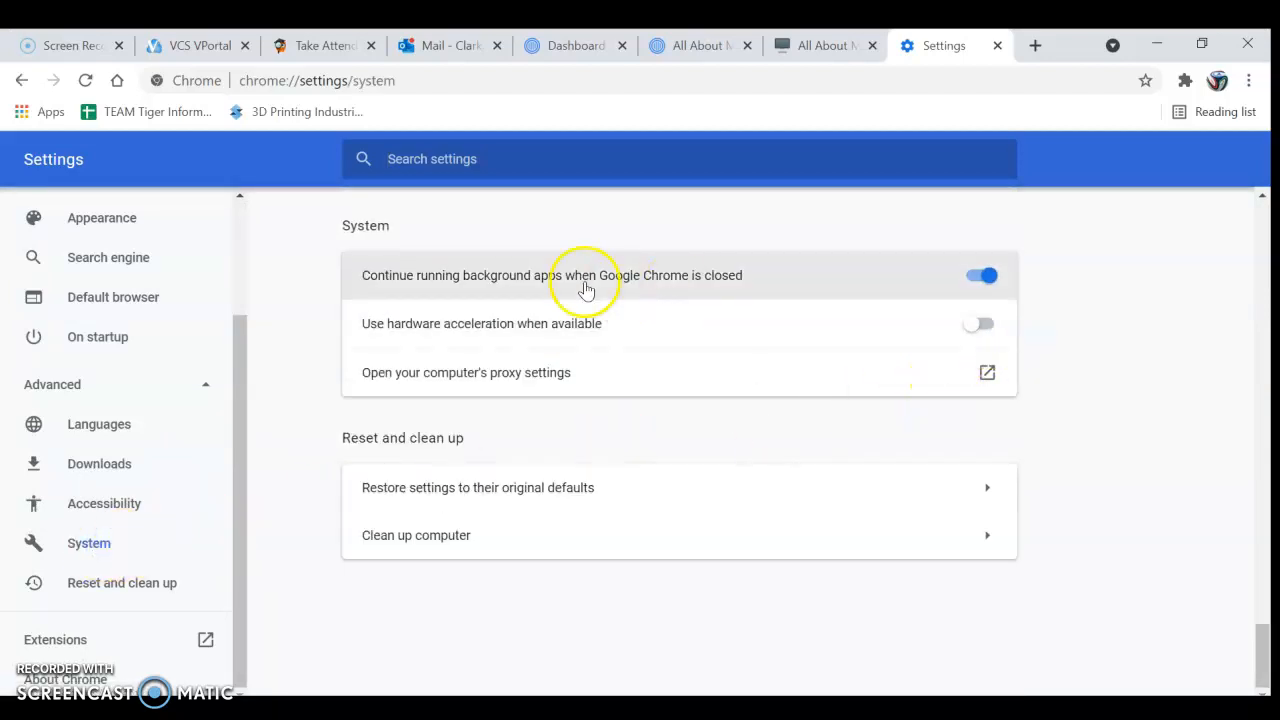
Toggle "Use hardware acceleration when available" on and off, leave it off, and return to the All About Me presentation.
left_click(980, 330)
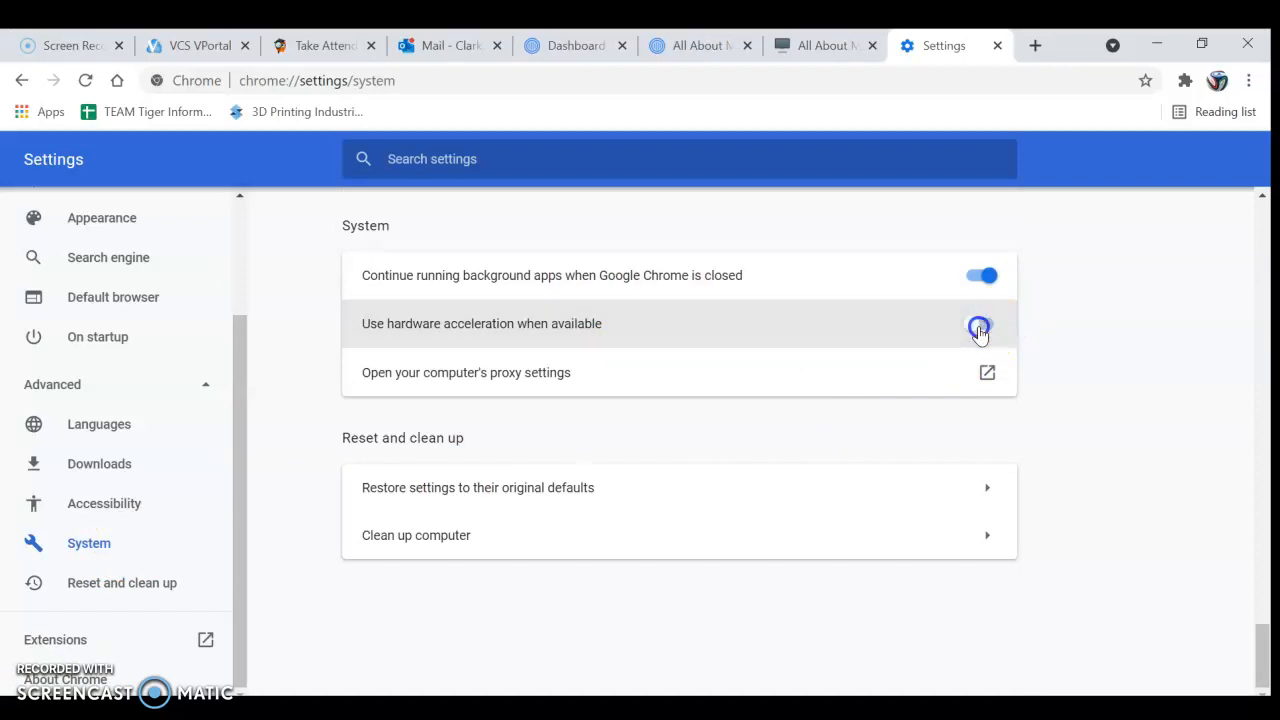
left_click(980, 330)
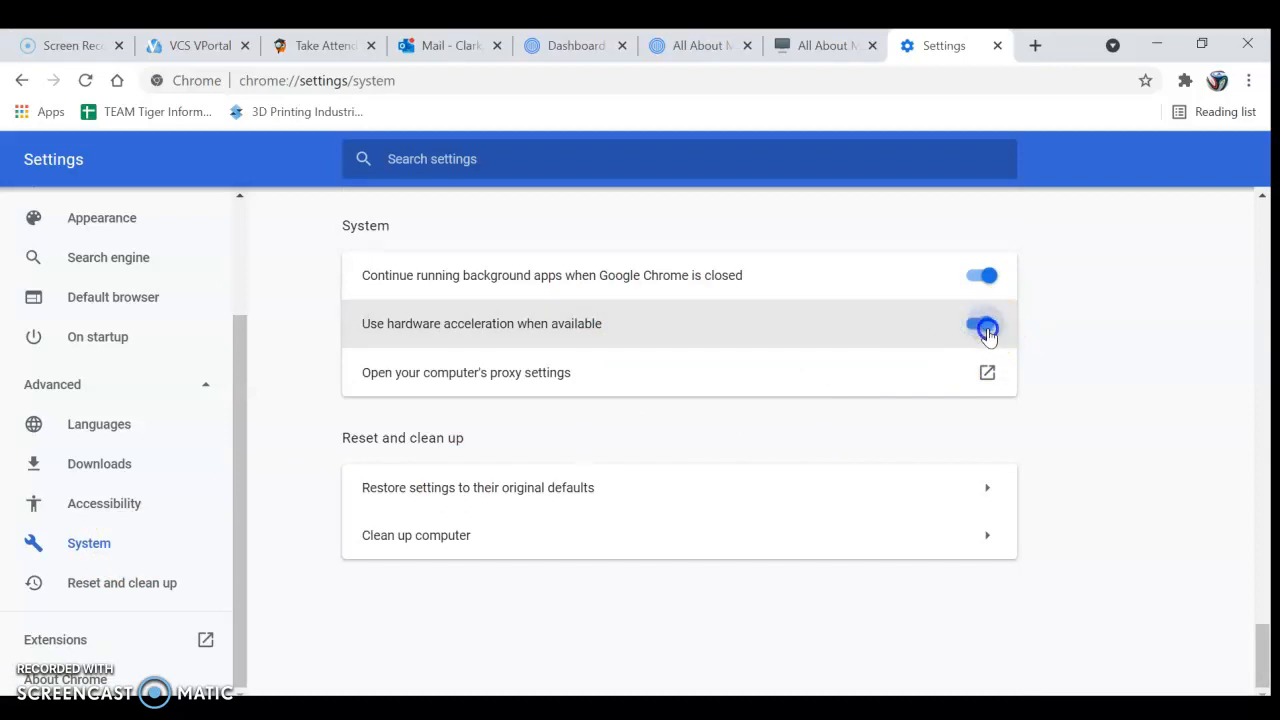
left_click(982, 332)
left_click(567, 330)
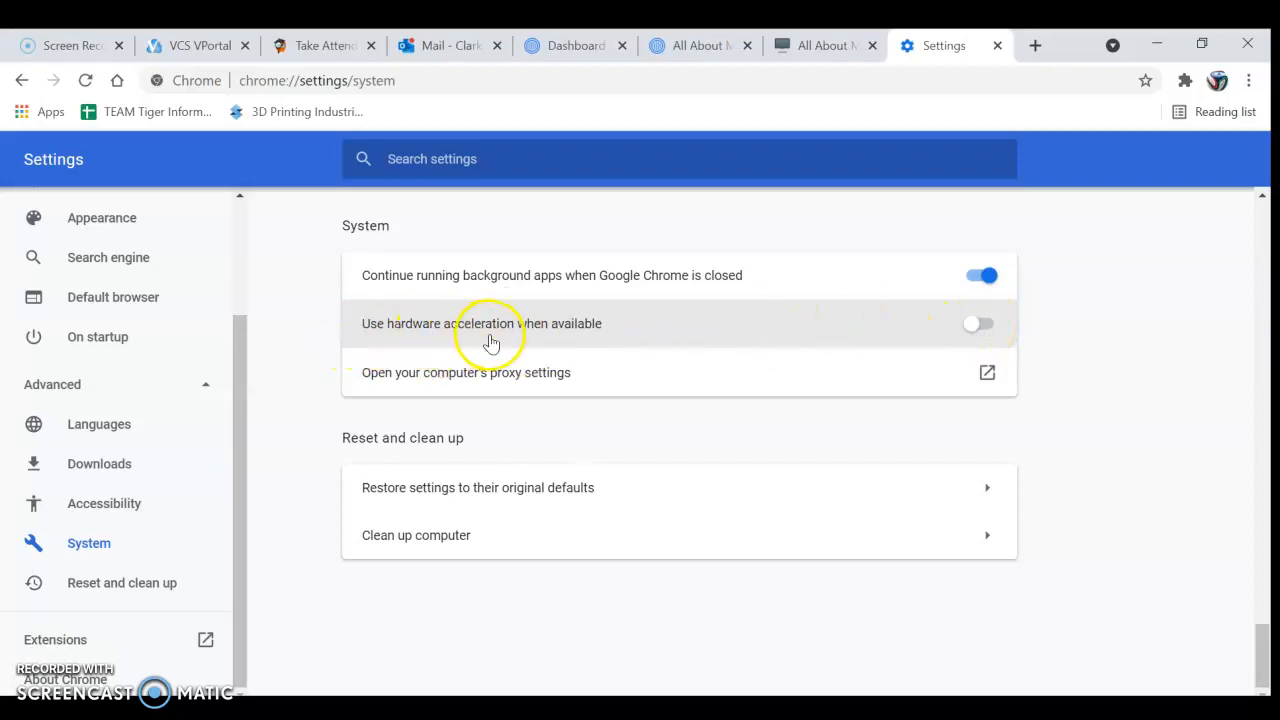
left_click(982, 326)
left_click(918, 326)
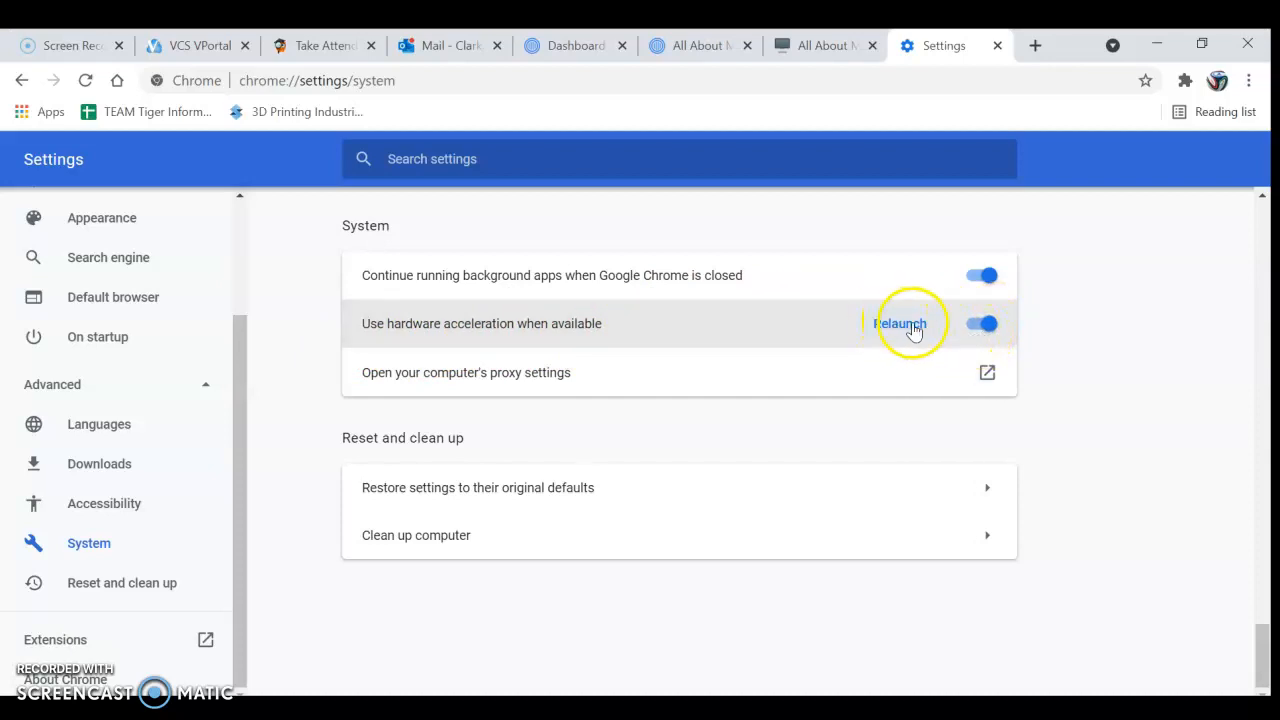
left_click(980, 326)
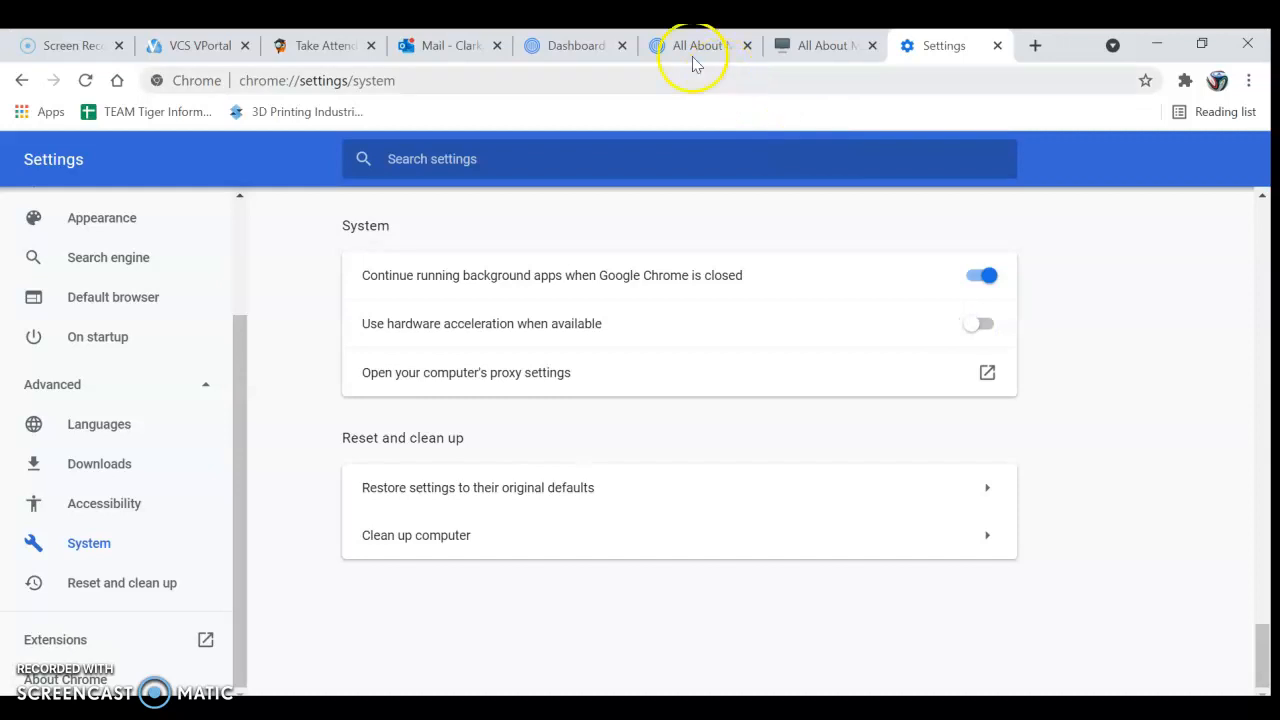
left_click(680, 47)
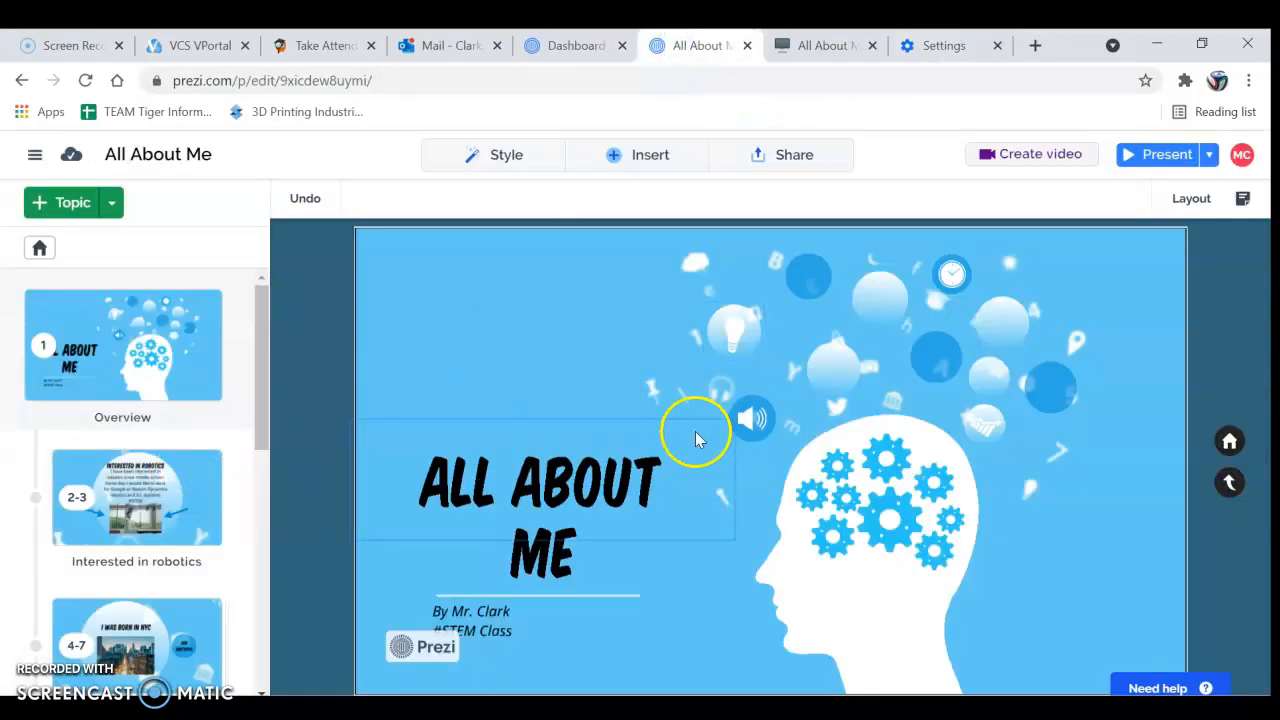
View the published Period #2 Only post on the Padlet board and return to the All About Me presentation in Prezi.
left_click(810, 44)
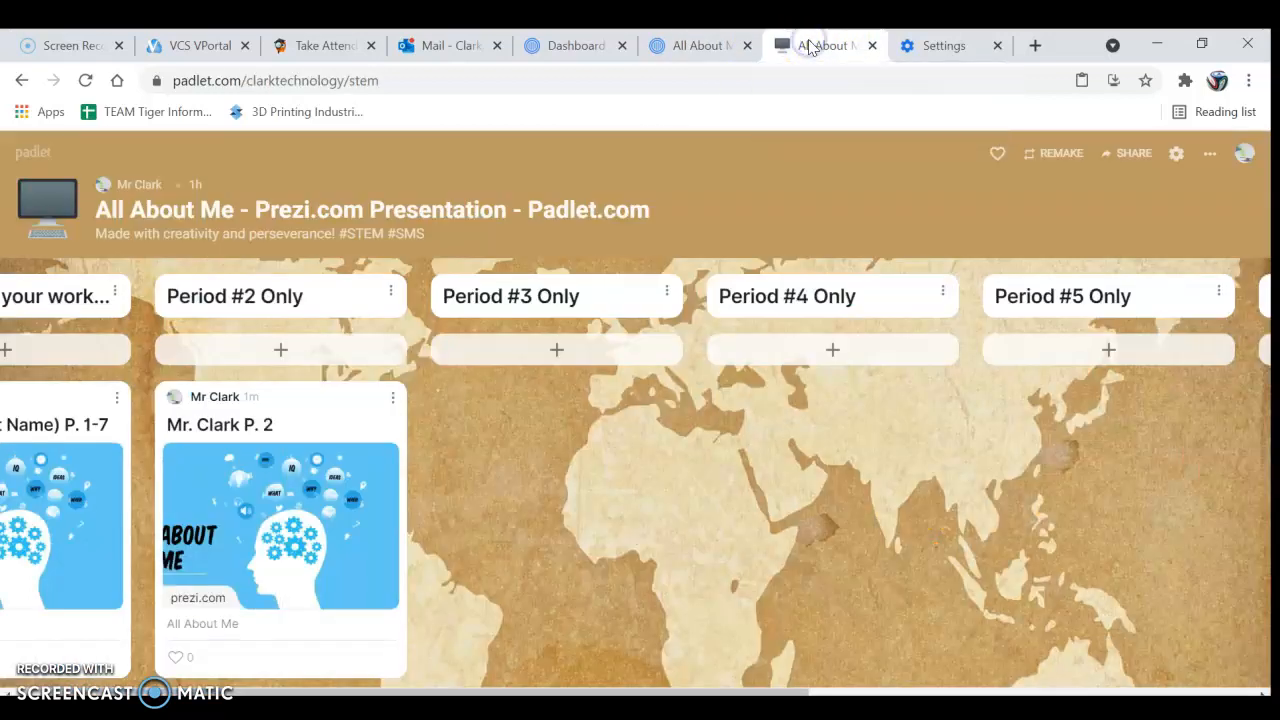
left_click(676, 38)
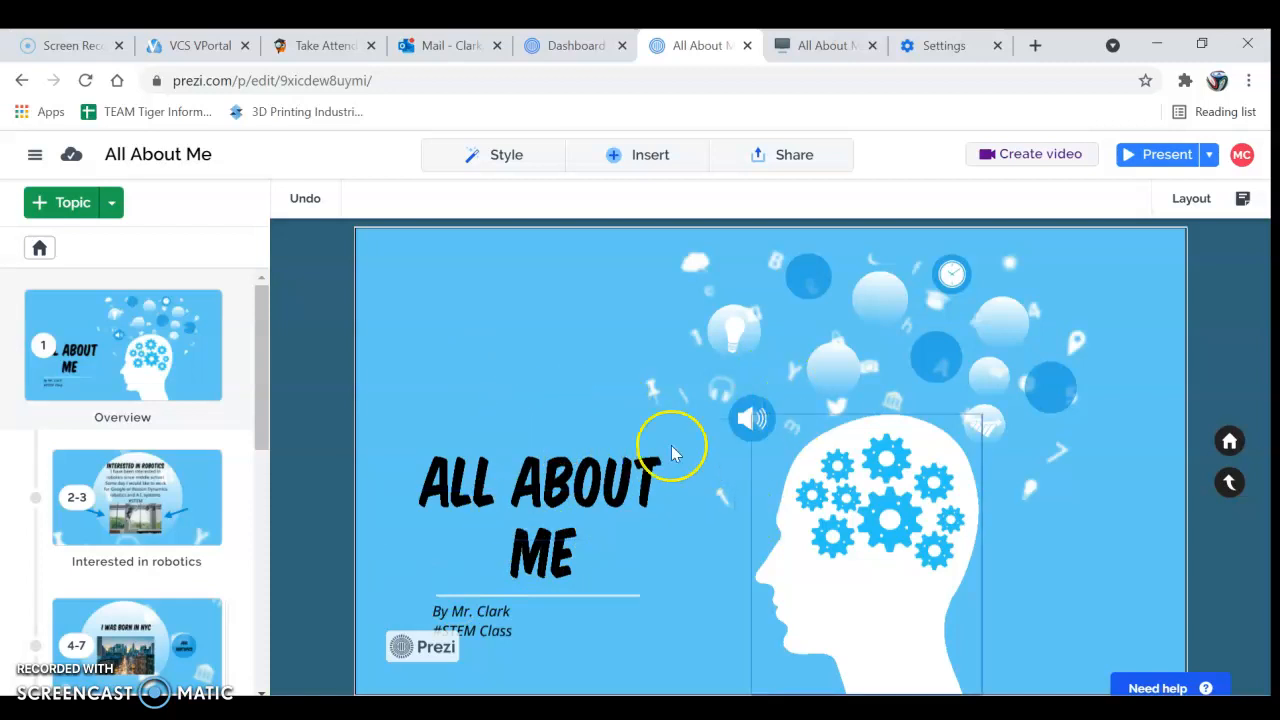
Enlarge the ALL ABOUT ME title on the overview slide by two size steps, reduce it by one, and deselect it.
left_click(568, 538)
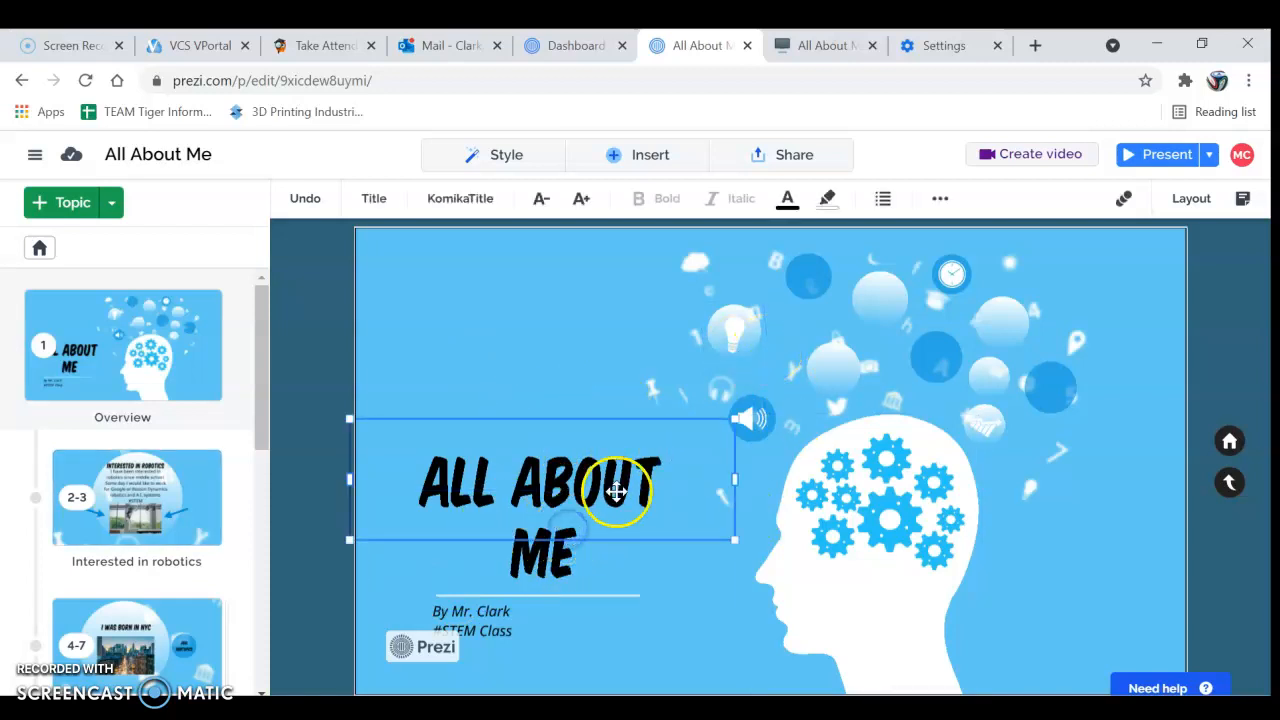
left_click(582, 198)
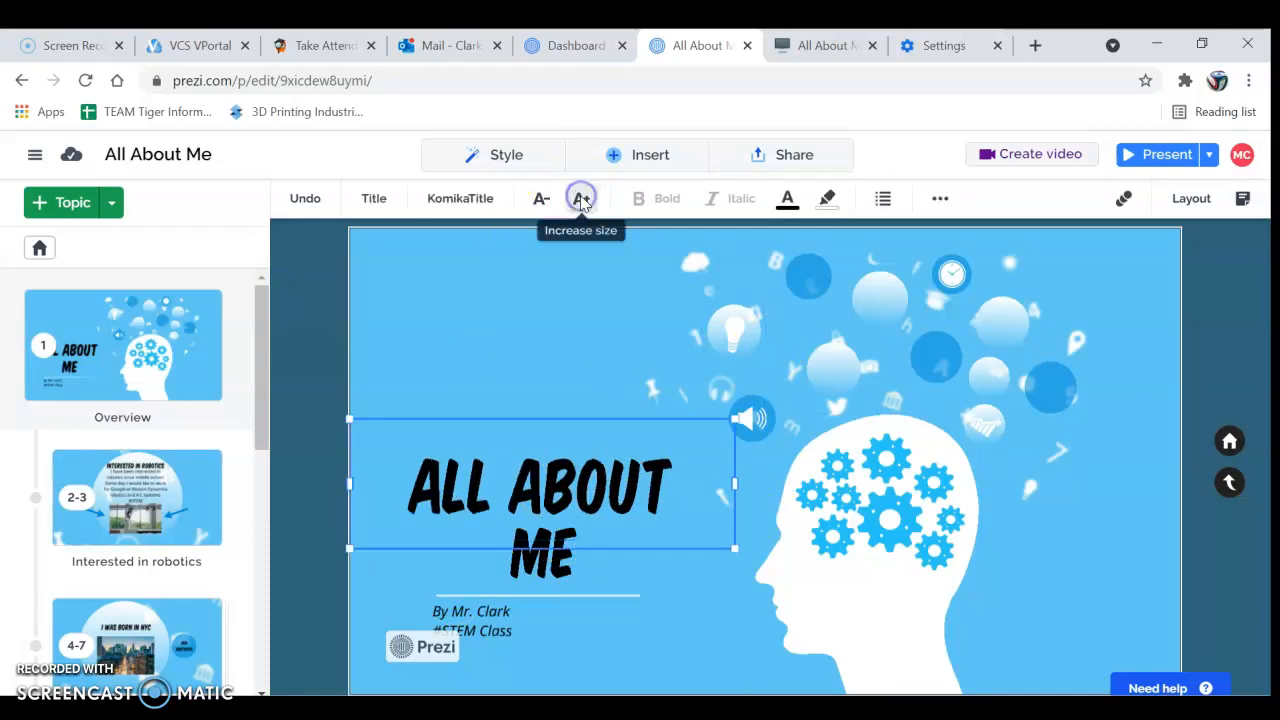
left_click(582, 199)
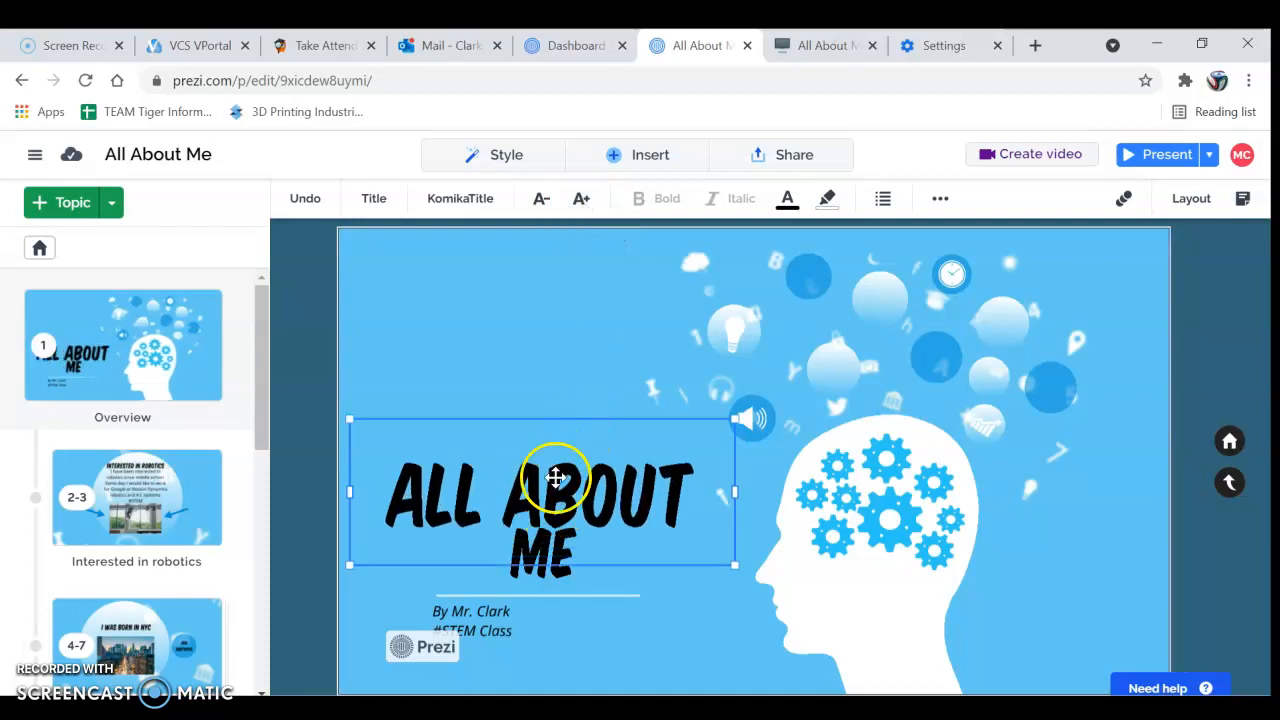
left_click(539, 201)
left_click(486, 274)
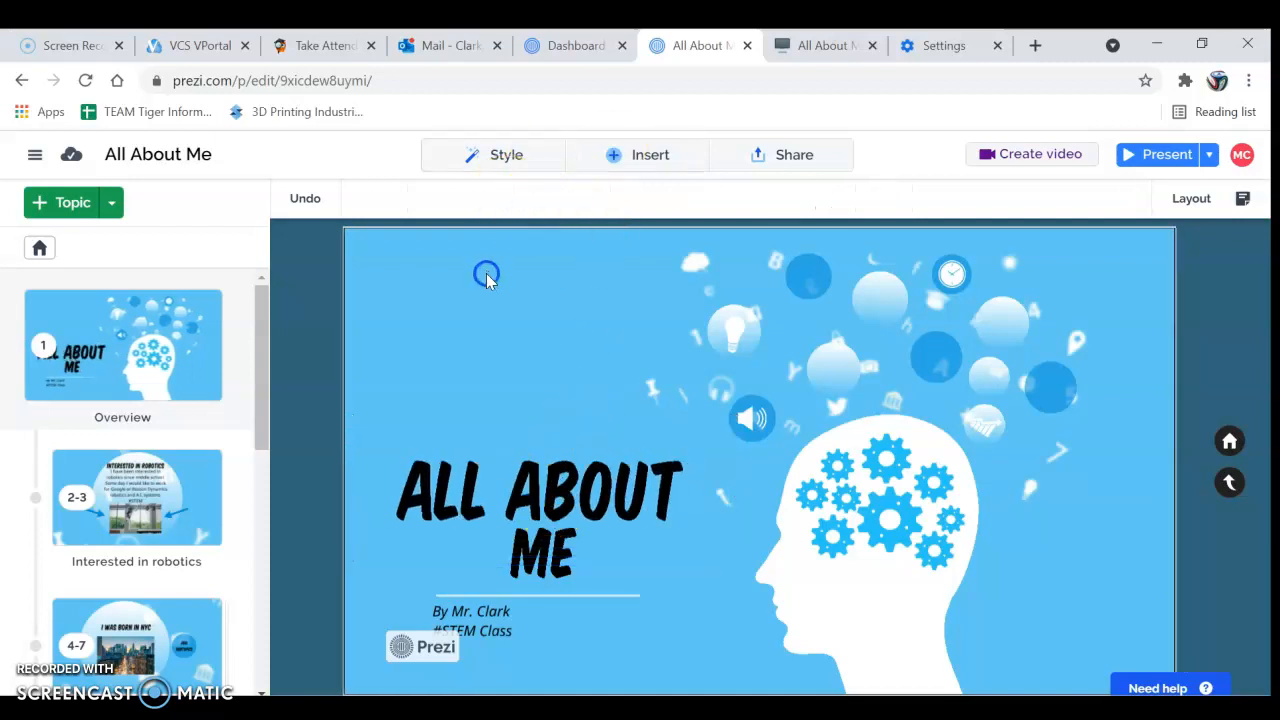
Sync the presentation's changes to the cloud and switch back to the Padlet board.
left_click(72, 163)
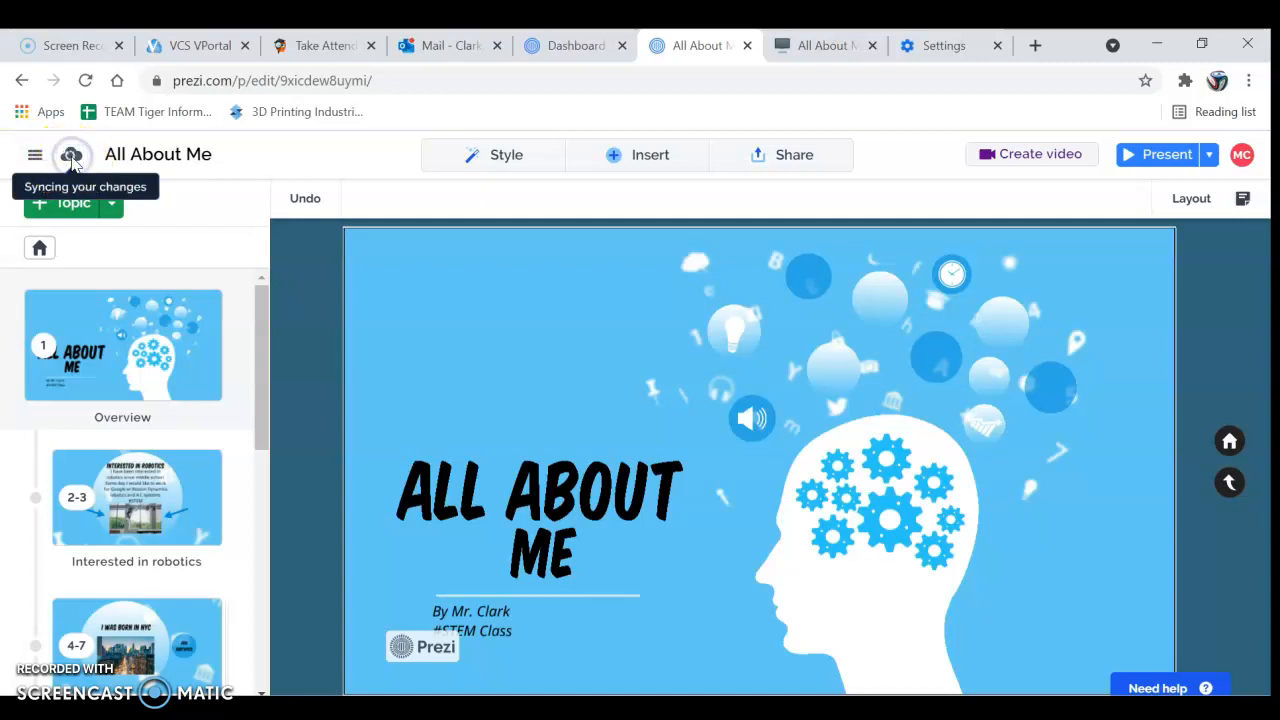
left_click(72, 160)
left_click(72, 160)
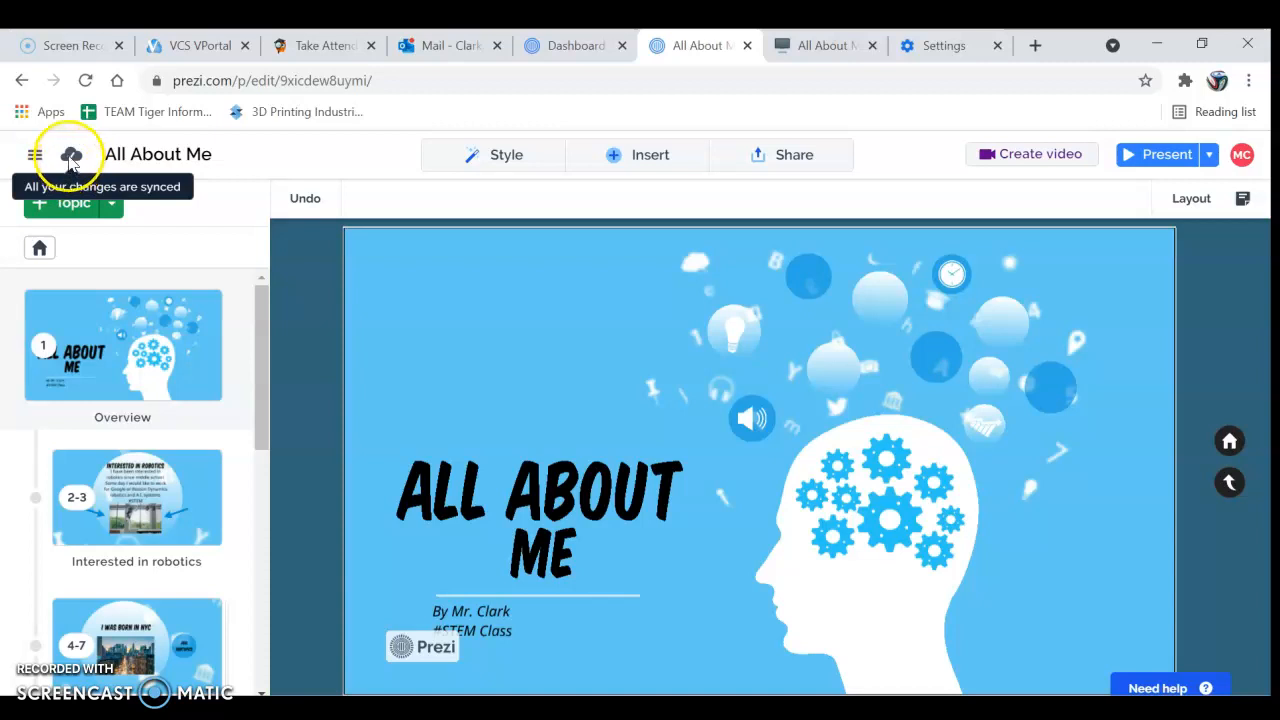
left_click(72, 164)
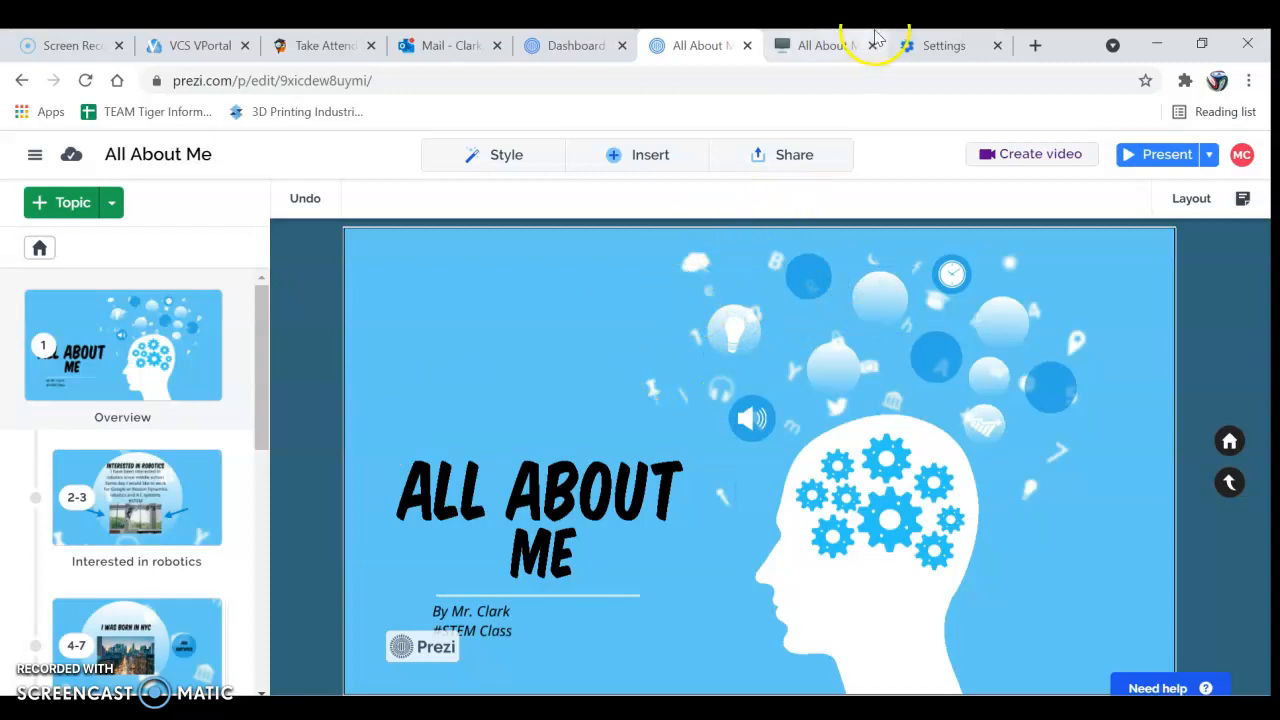
left_click(829, 45)
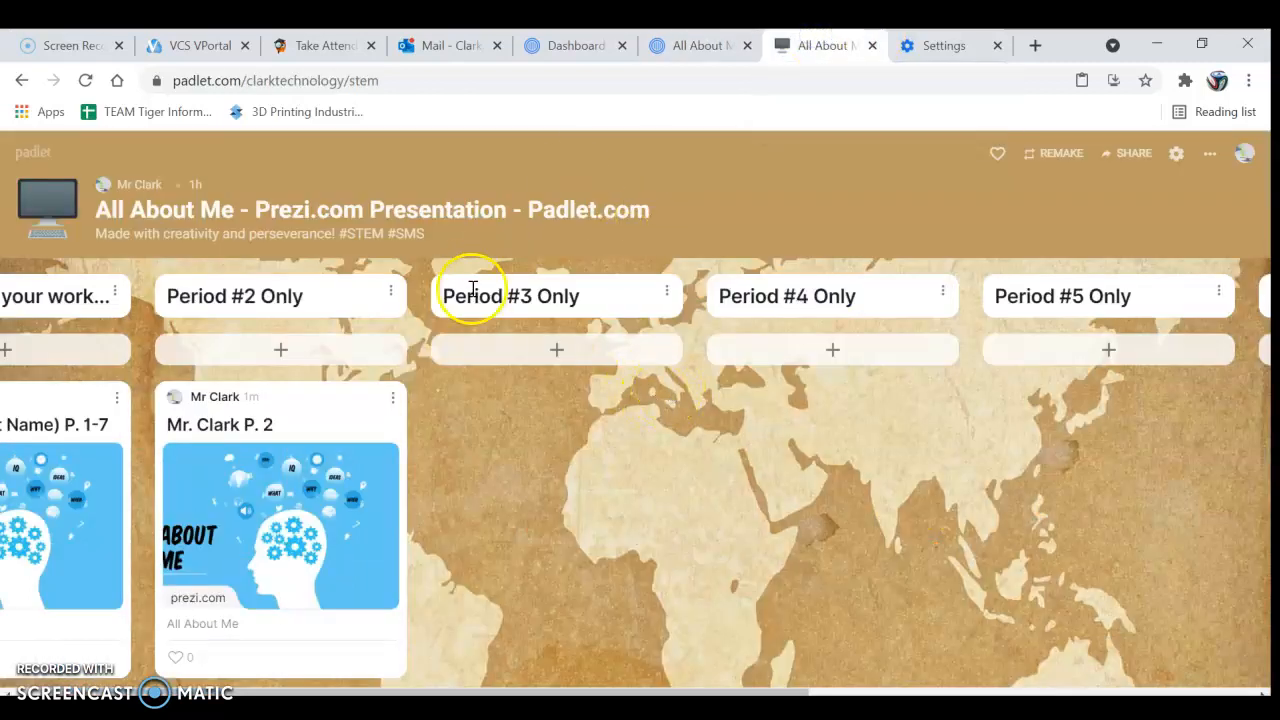